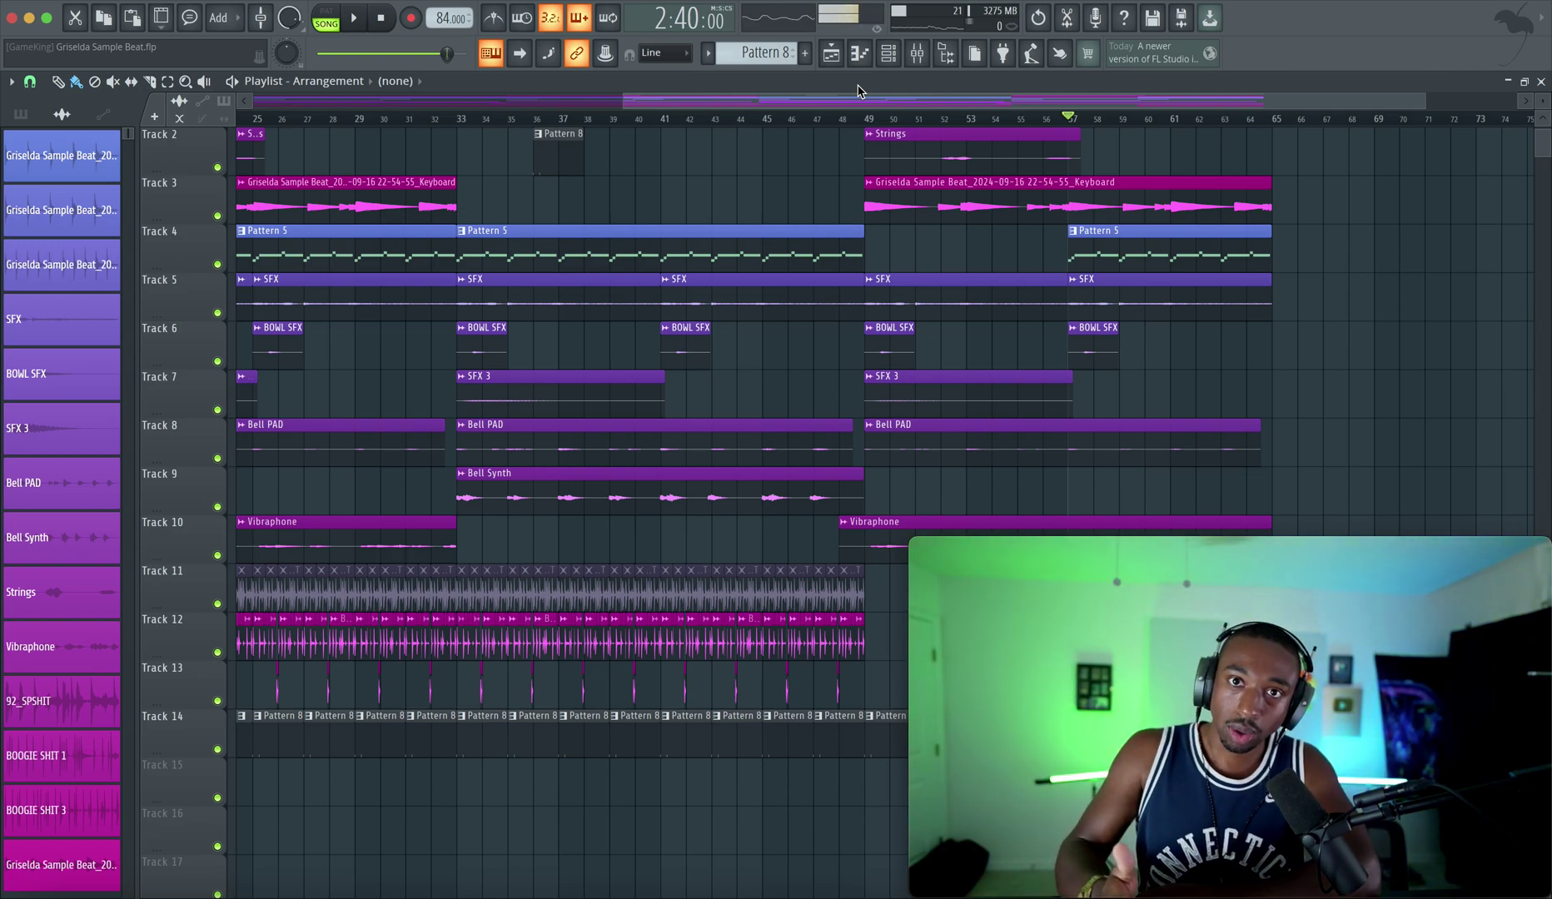
# Open the mixer on the Melody + BAss insert, showing its effect chain with Ghz Vulf Compressor 3
pyautogui.click(922, 53)
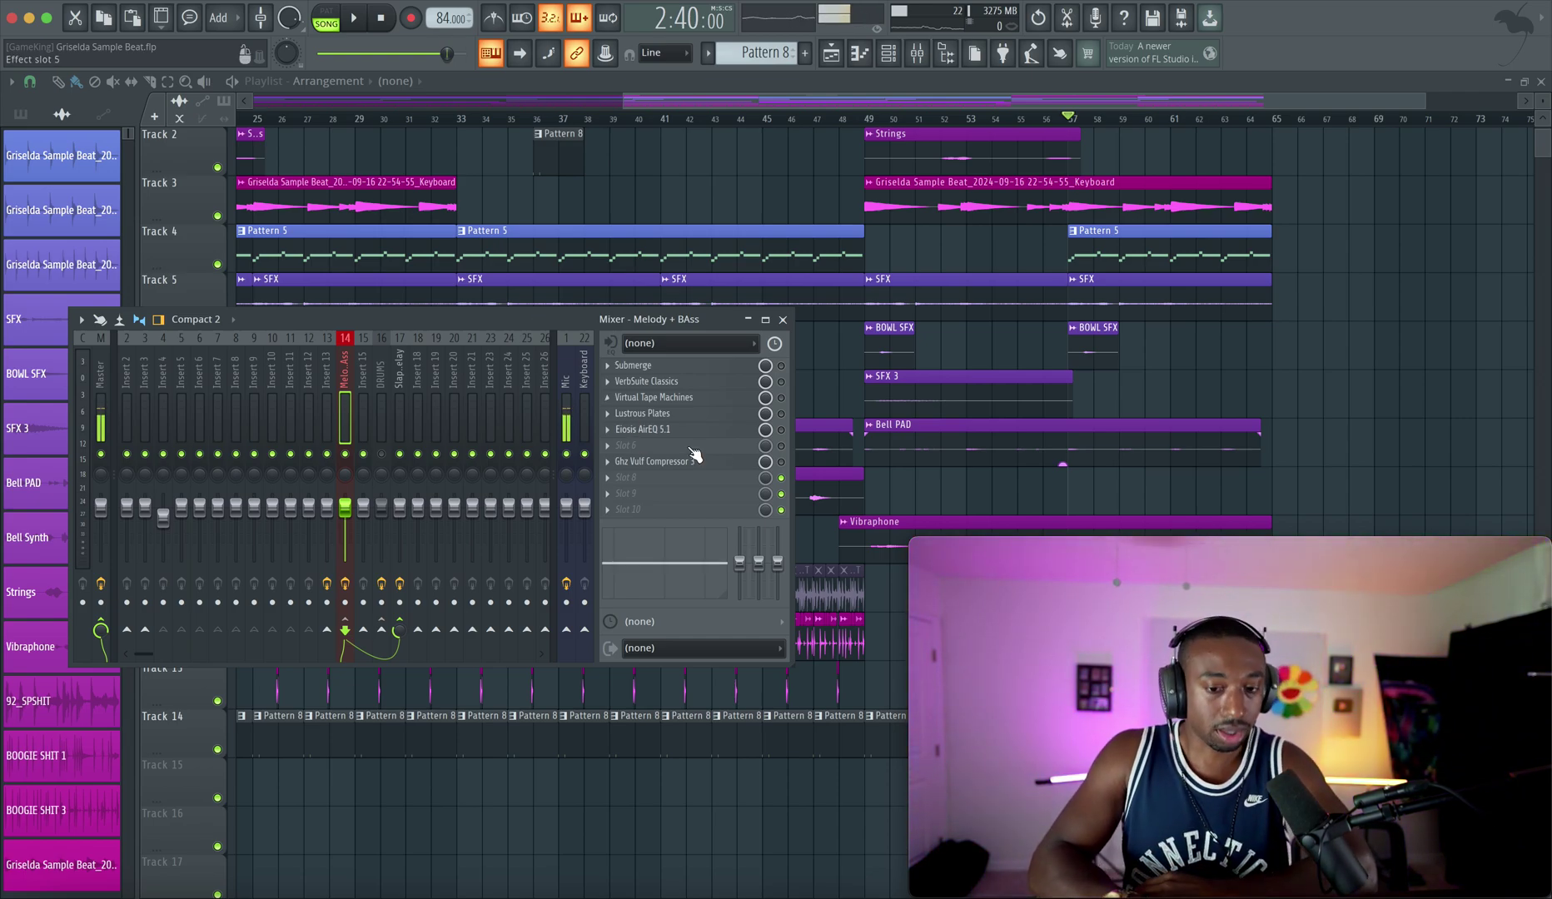
# Check the Vulf Compressor window, then play the beat looping bars 57–65
pyautogui.click(747, 466)
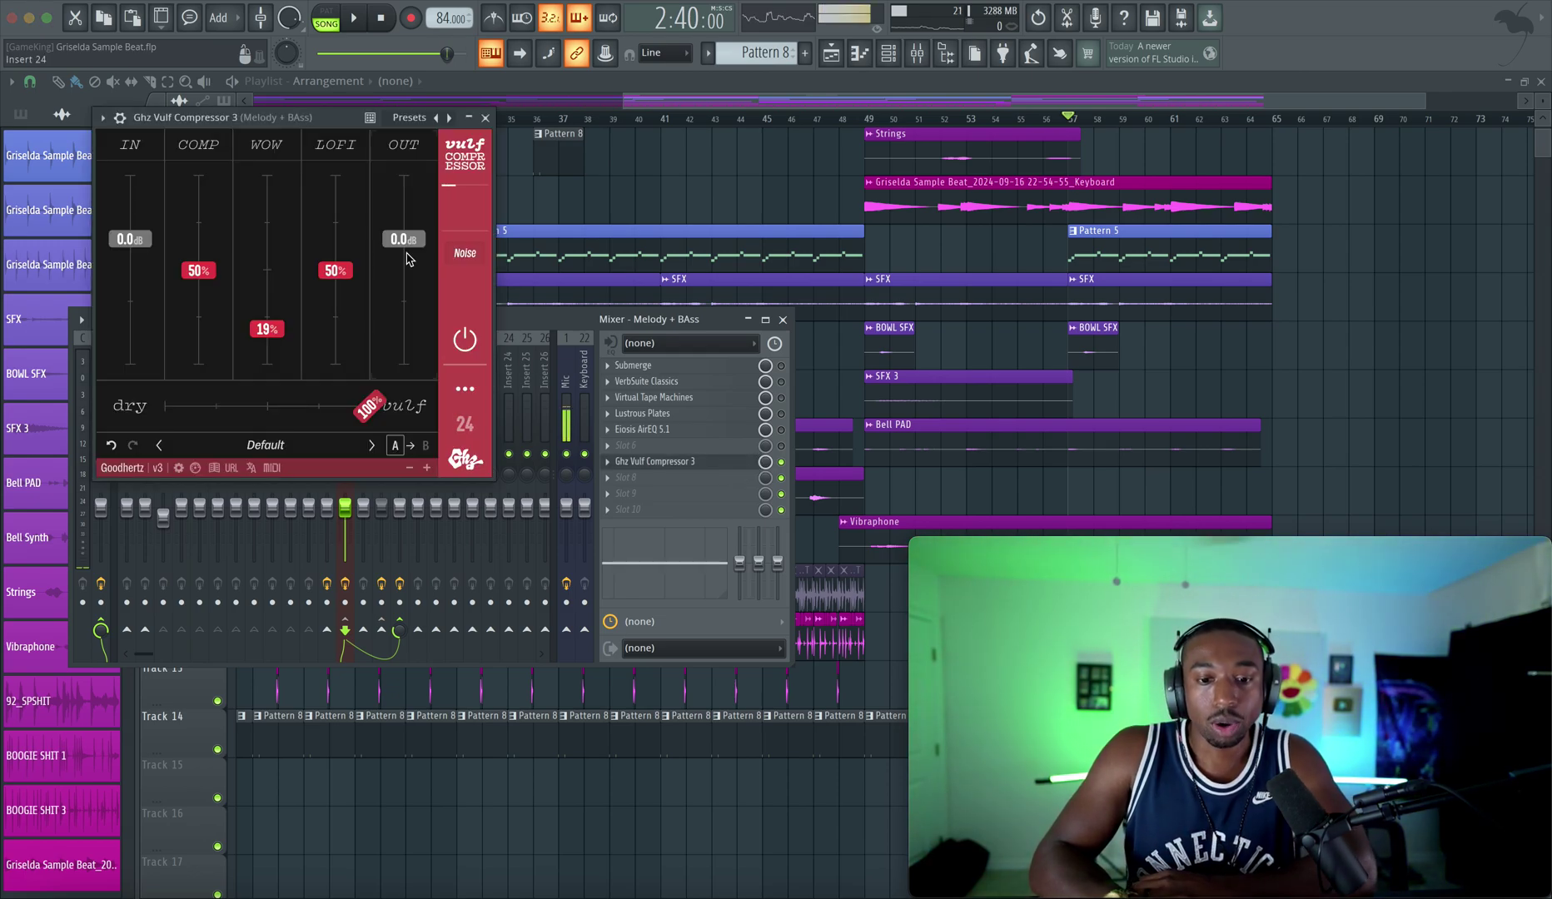
pyautogui.moveTo(311, 125); pyautogui.dragTo(427, 301)
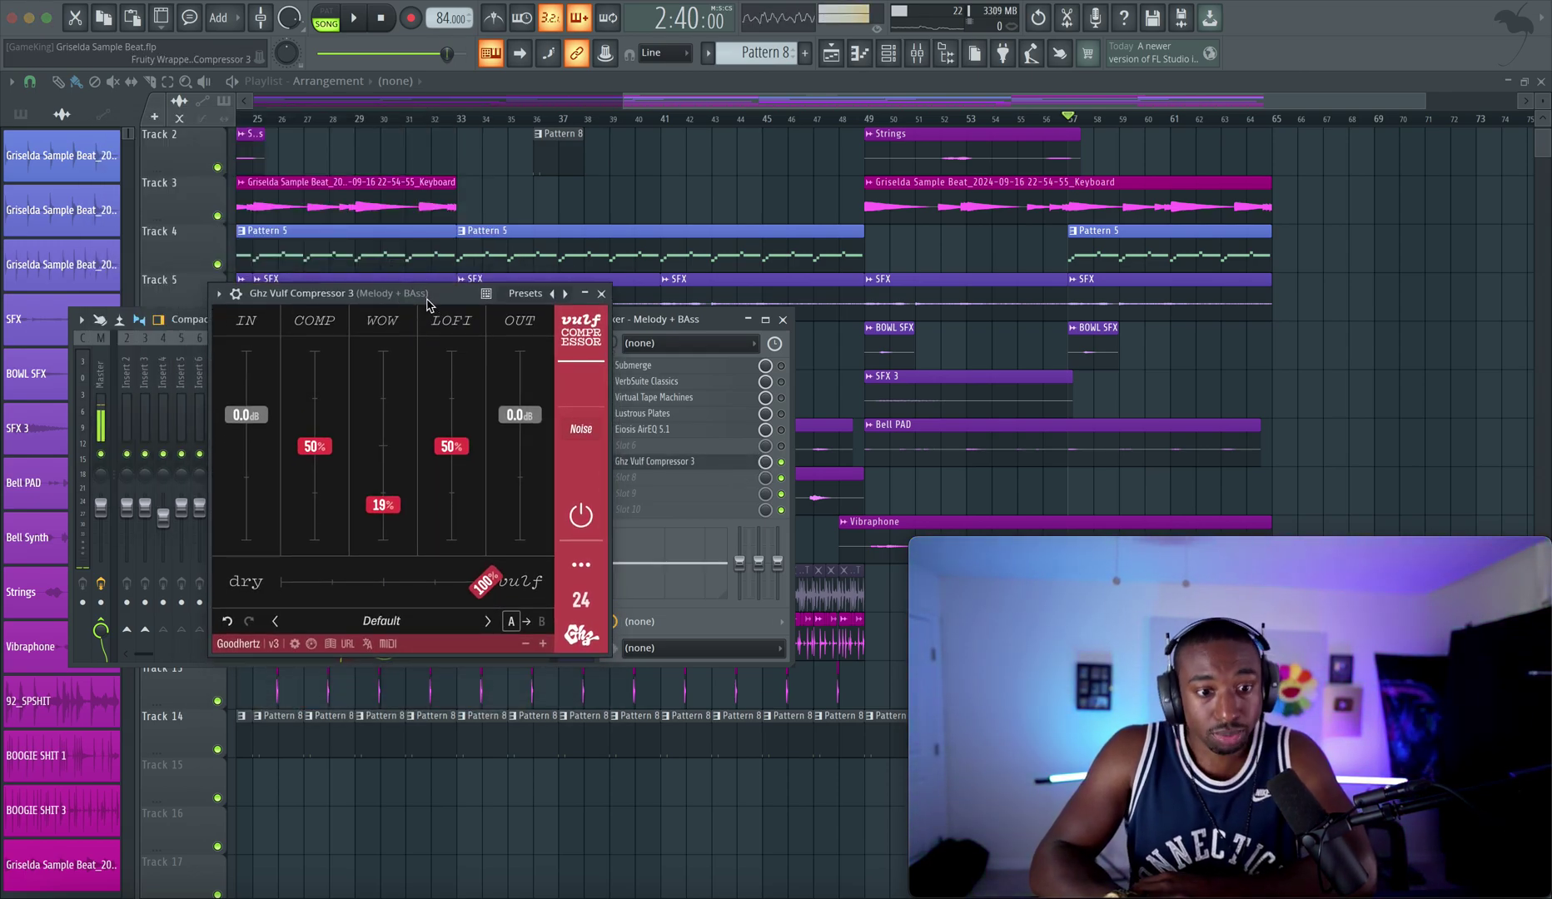
pyautogui.click(603, 296)
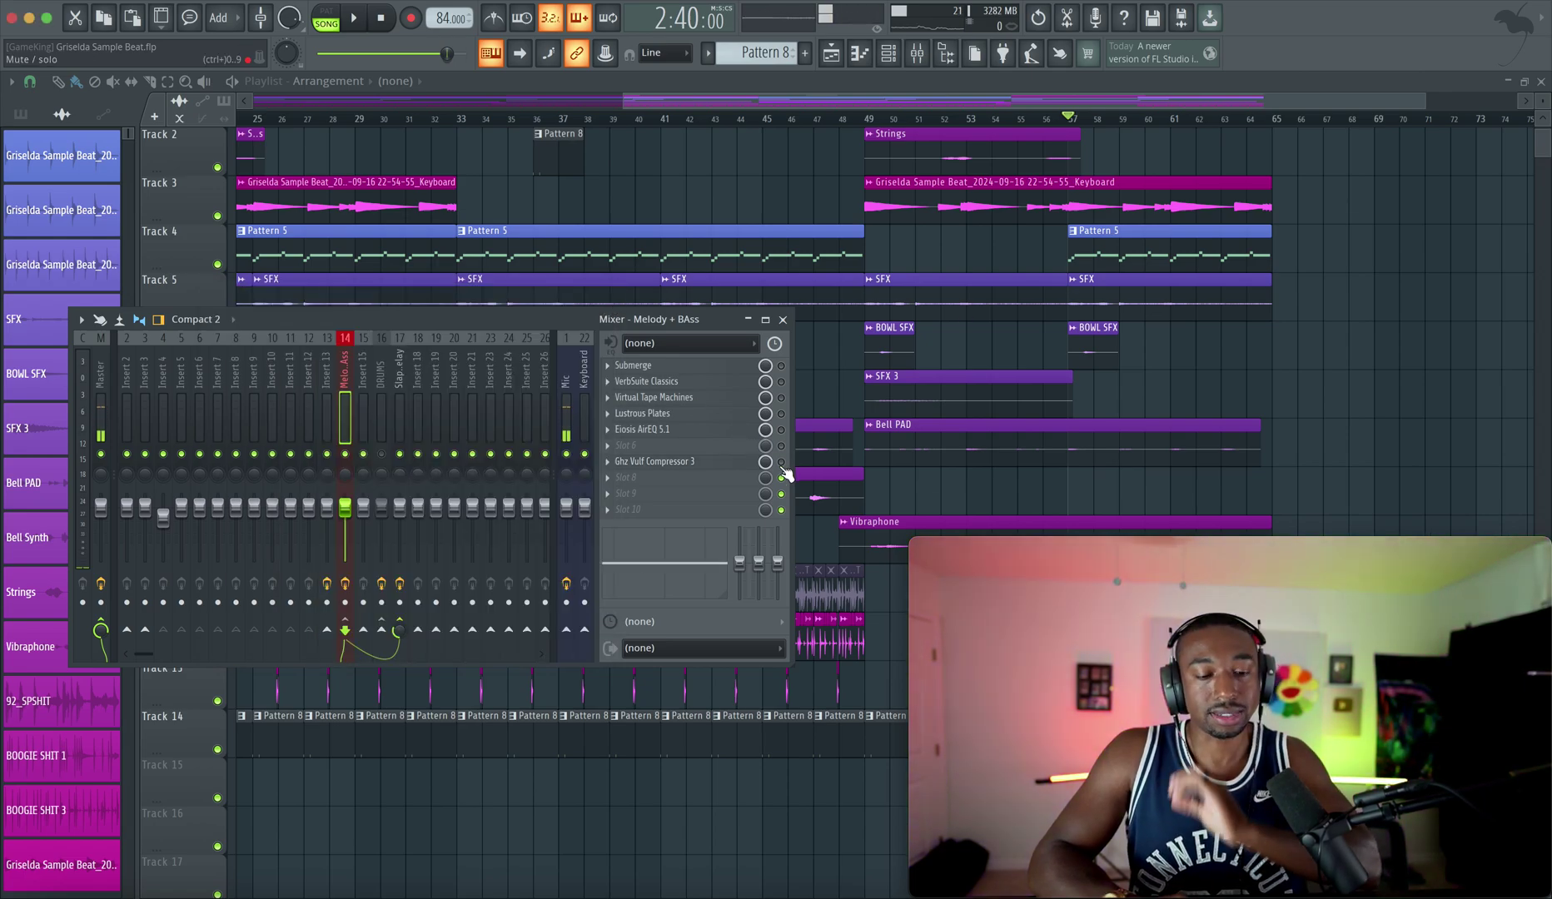
pyautogui.press('space')
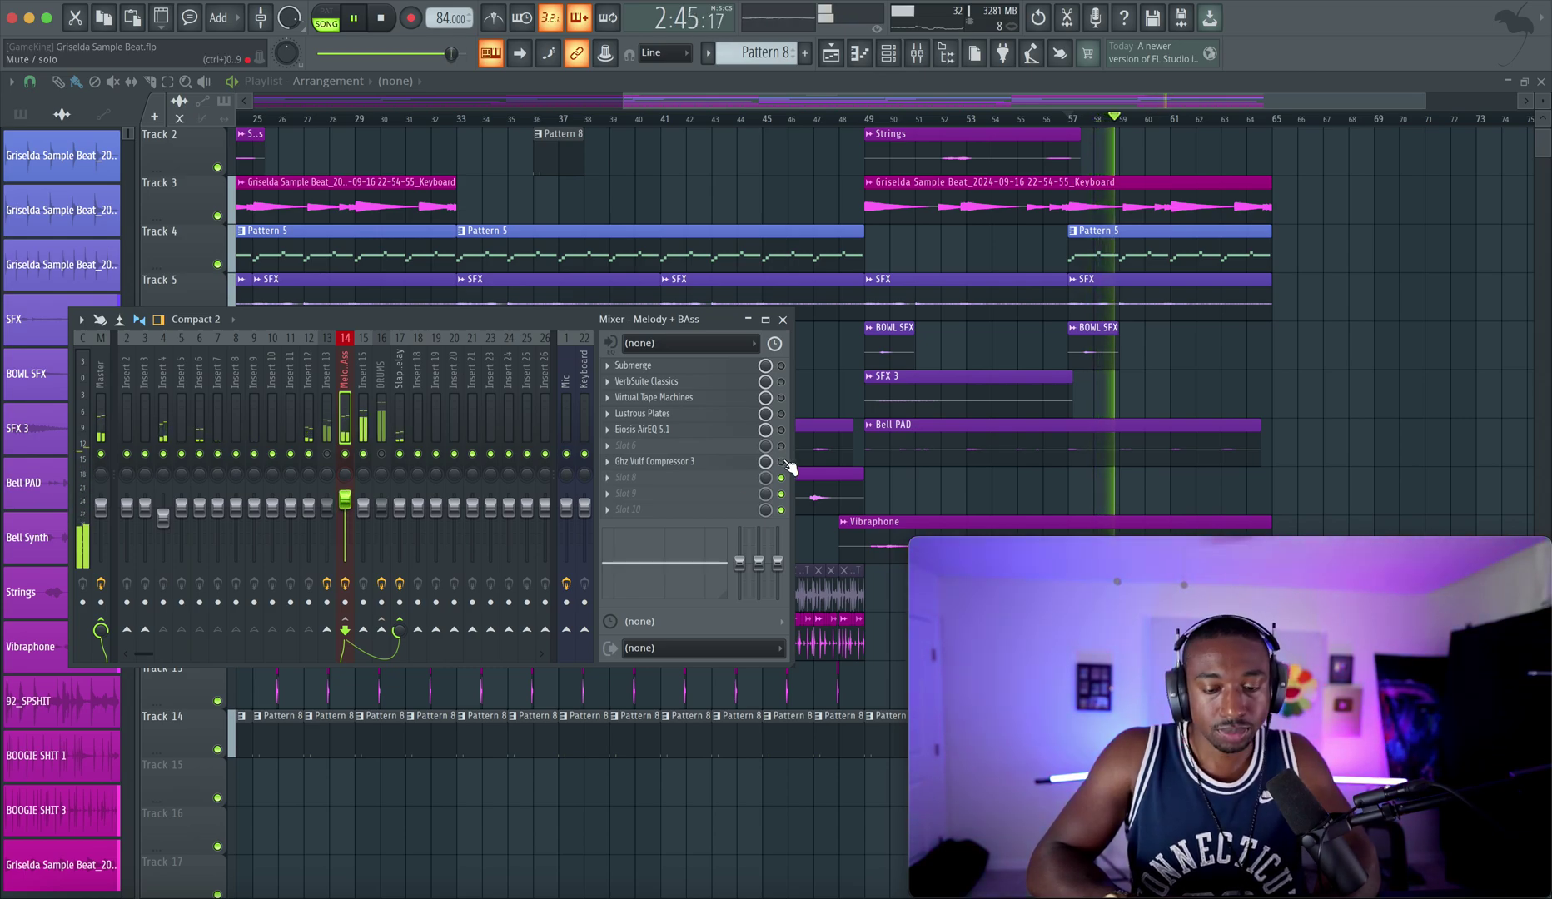
pyautogui.moveTo(1078, 118); pyautogui.dragTo(1273, 117)
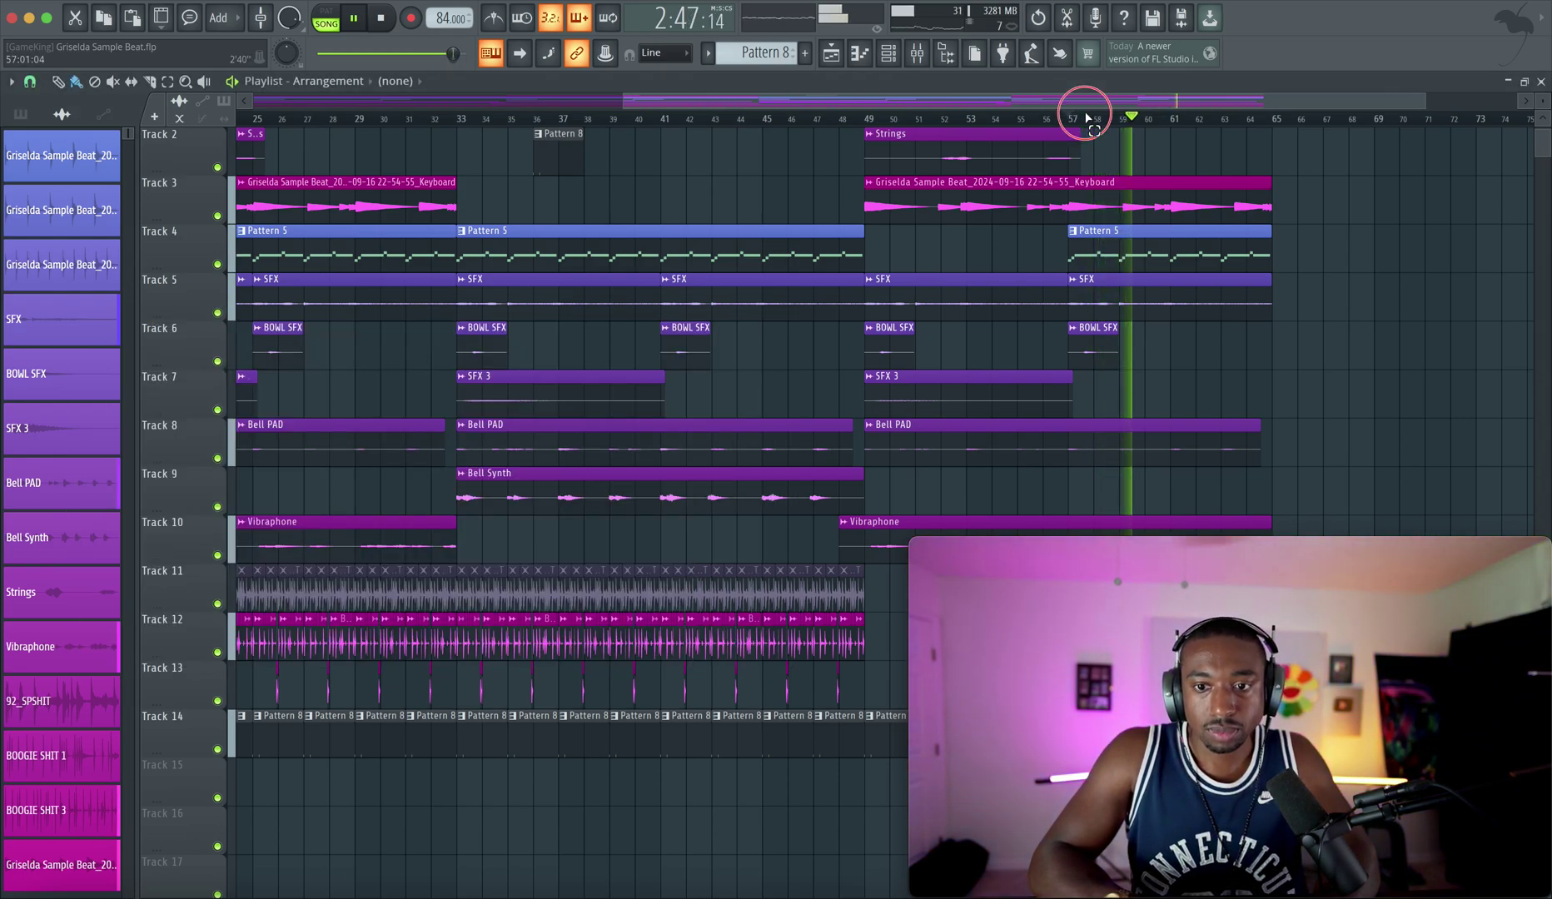
# Set the Vulf Compressor's wow to 53% and lo-fi to 75%, then bypass it
pyautogui.click(946, 53)
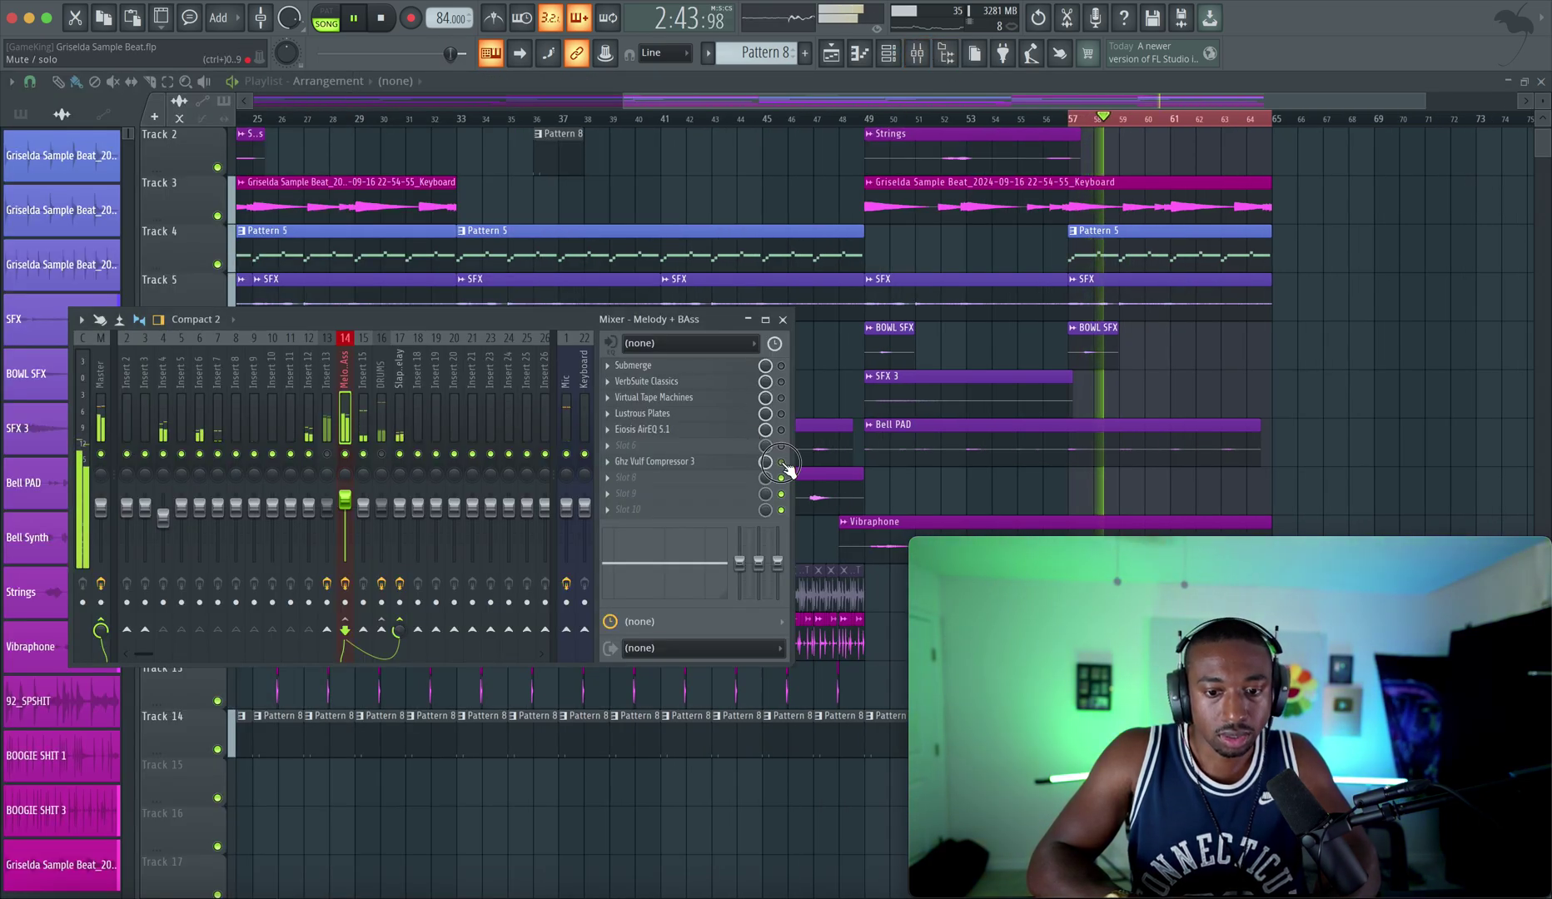
pyautogui.click(731, 464)
pyautogui.moveTo(383, 504)
pyautogui.mouseDown()
pyautogui.moveTo(385, 436)
pyautogui.moveTo(325, 412)
pyautogui.mouseUp()
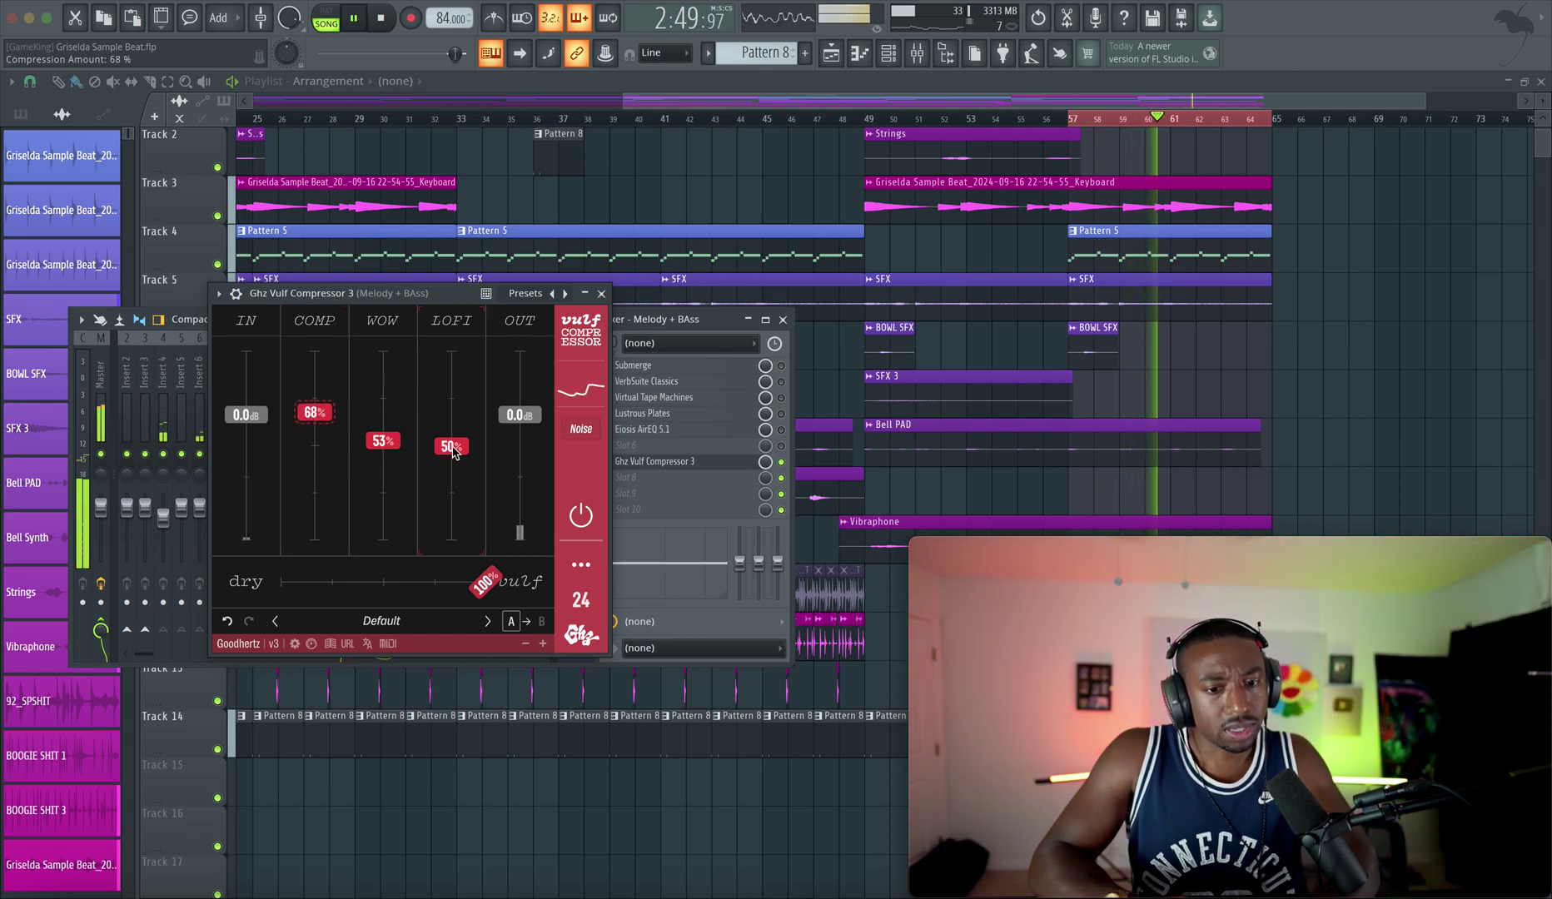
pyautogui.moveTo(454, 449); pyautogui.dragTo(449, 403)
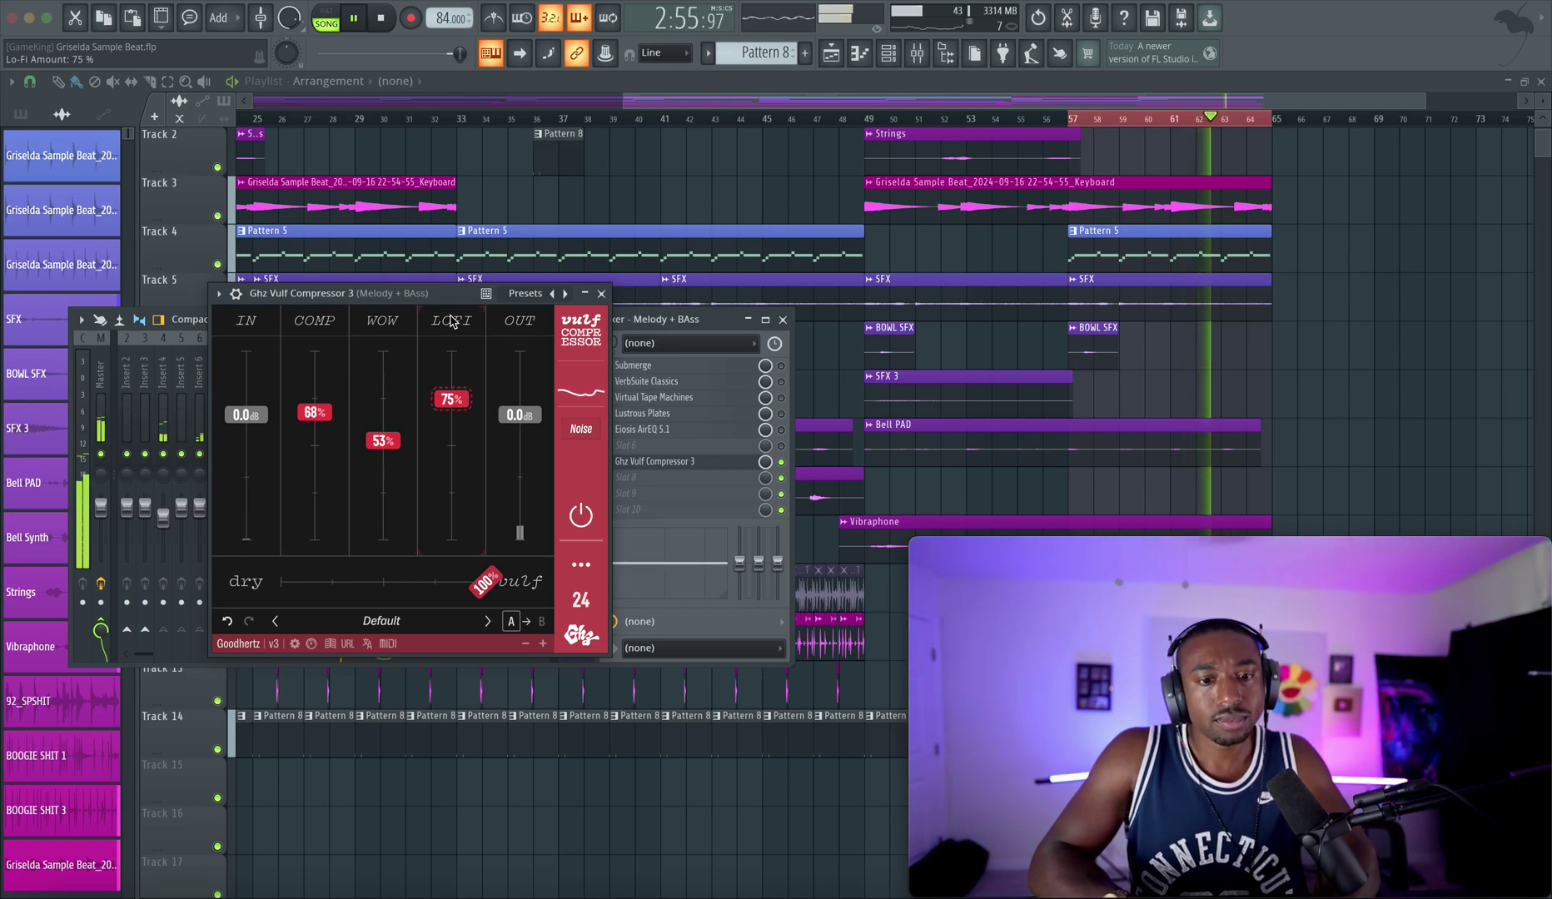
pyautogui.click(581, 515)
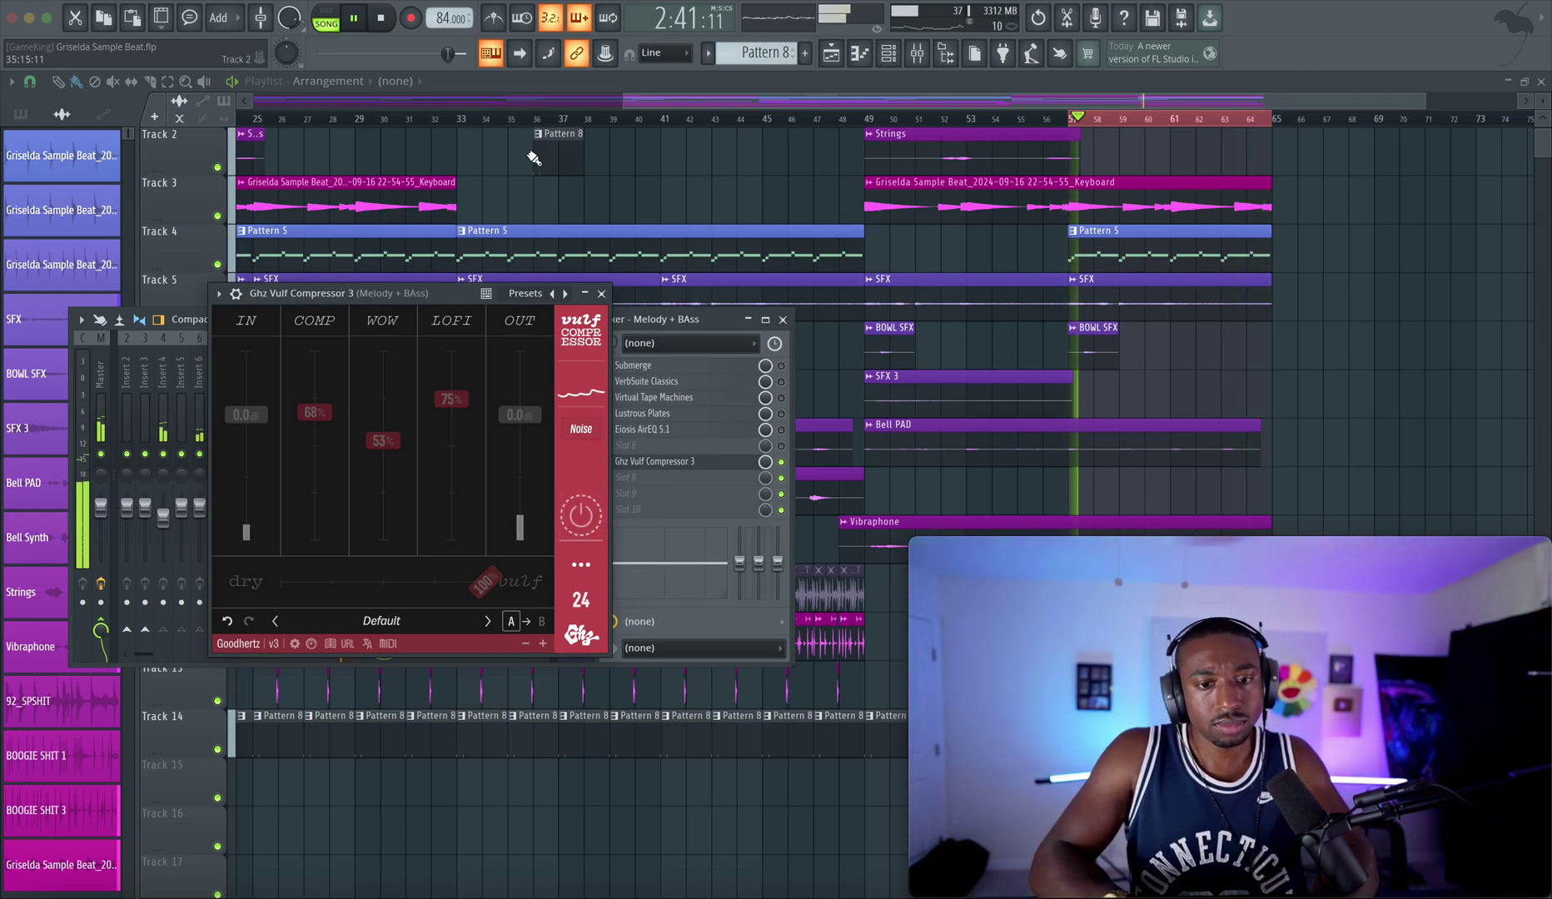
# Close the plugin and move playback to the opening bars, clearing the loop selection
pyautogui.moveTo(538, 123); pyautogui.dragTo(242, 123)
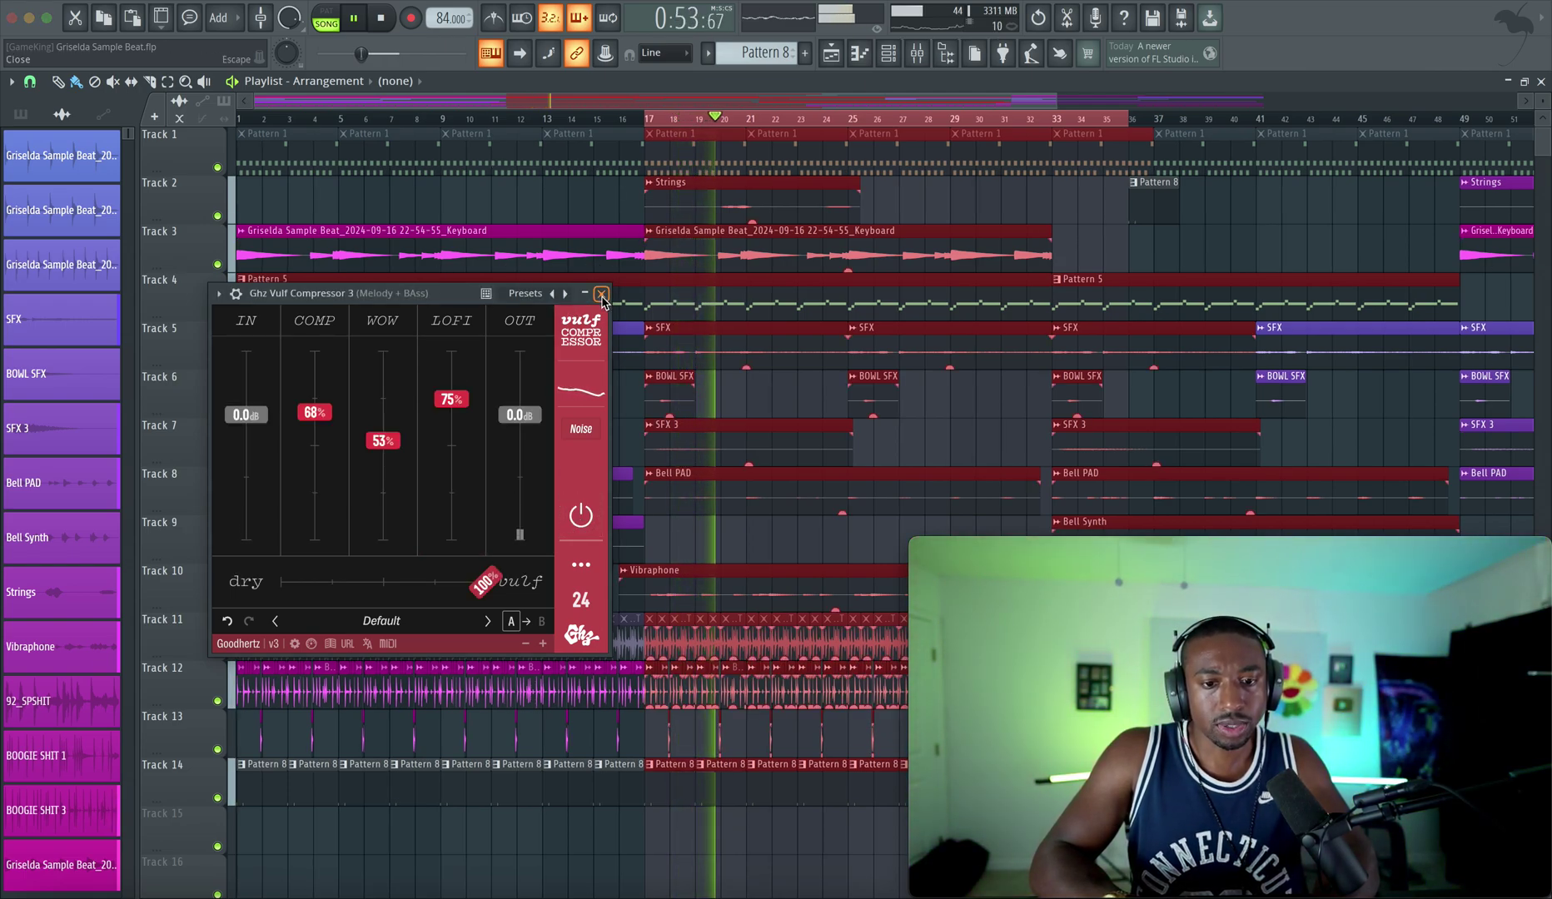
pyautogui.press('Escape')
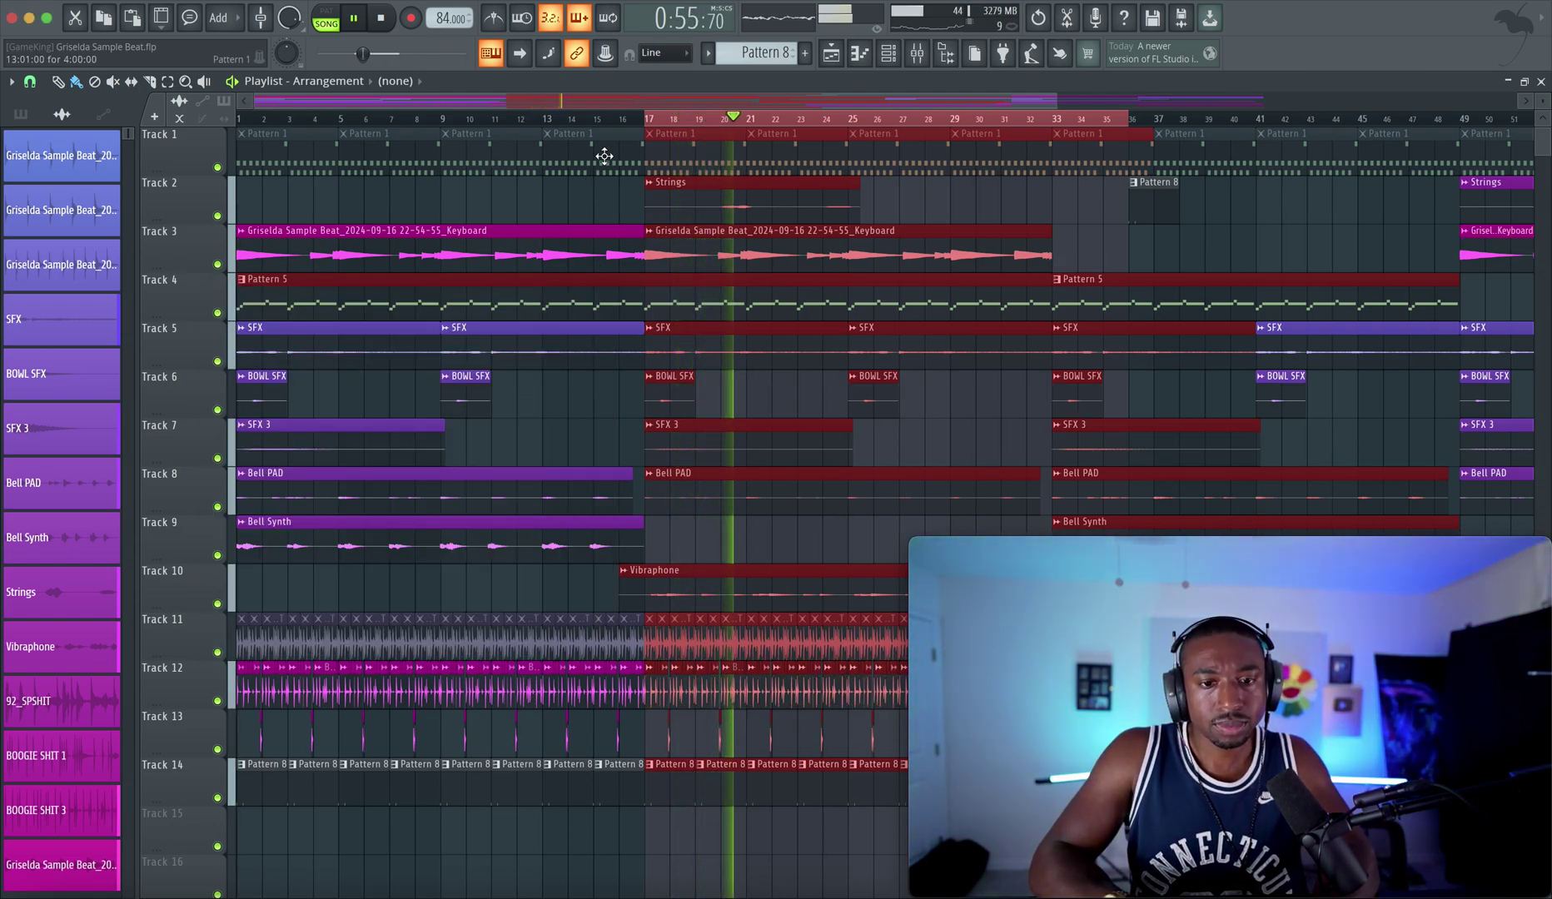
pyautogui.click(644, 123)
pyautogui.moveTo(644, 122); pyautogui.dragTo(239, 122)
pyautogui.click(509, 207)
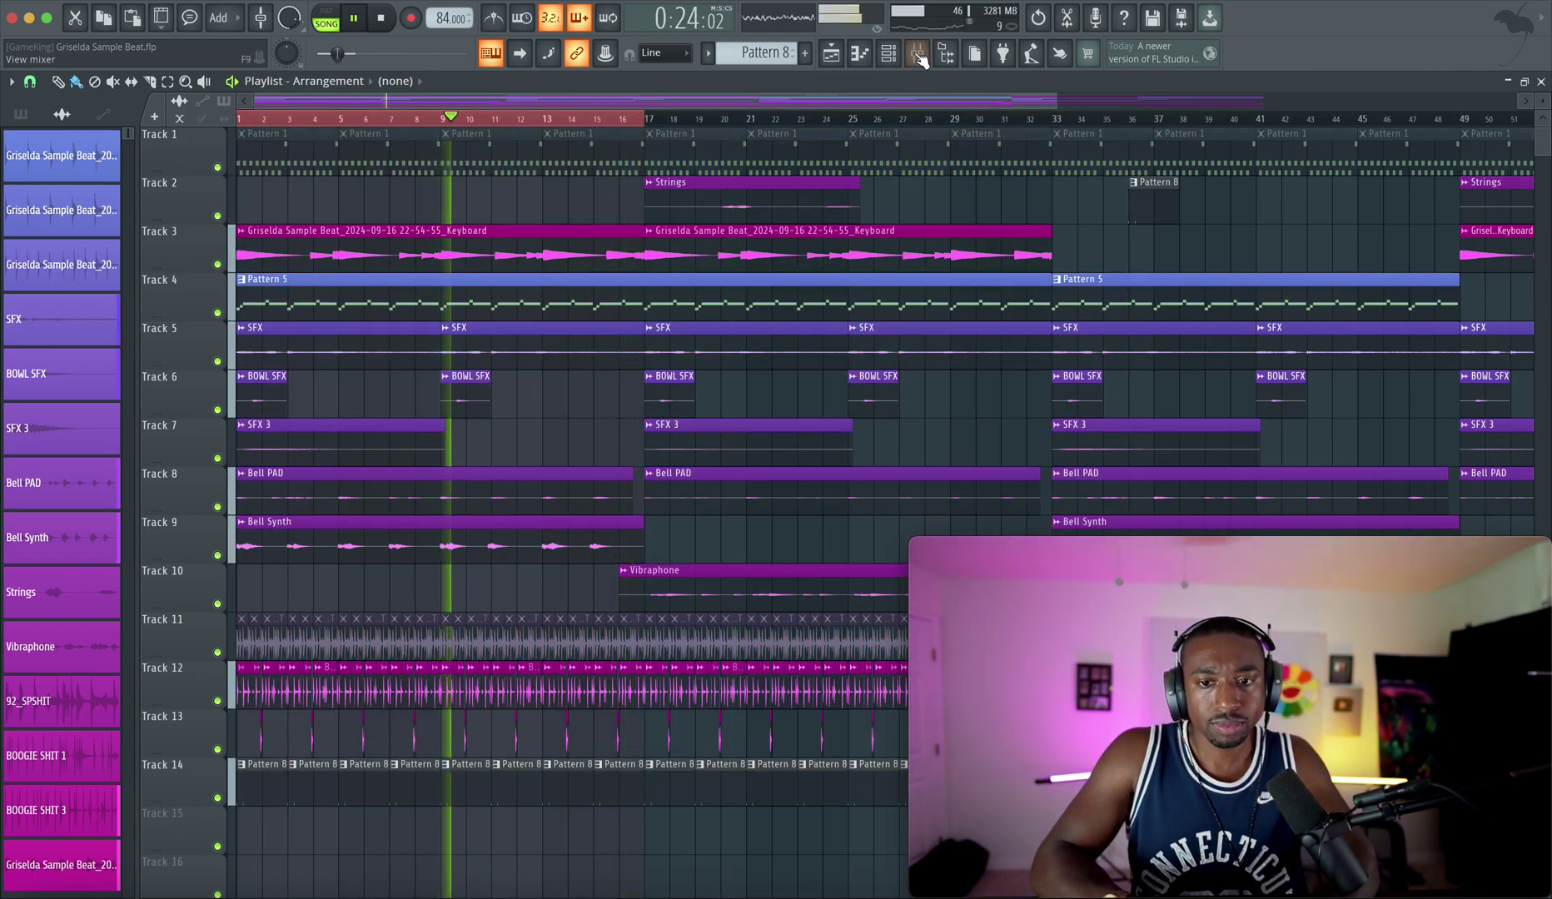
# Reopen the mixer, re-enable the Vulf Compressor slot and open its window
pyautogui.press('F9')
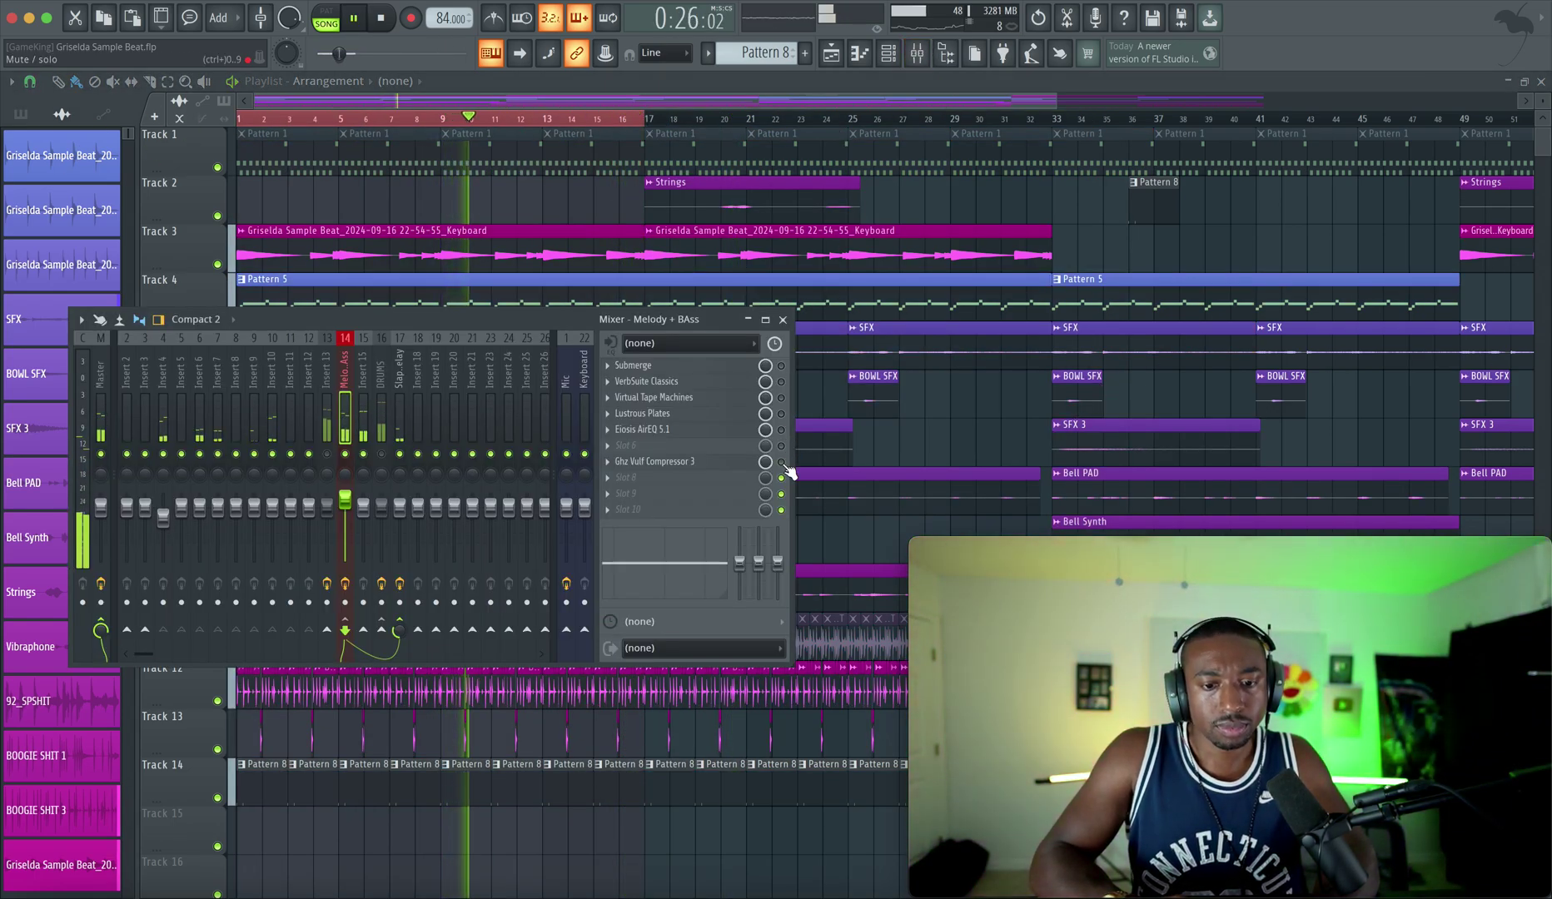
pyautogui.click(780, 461)
pyautogui.click(654, 461)
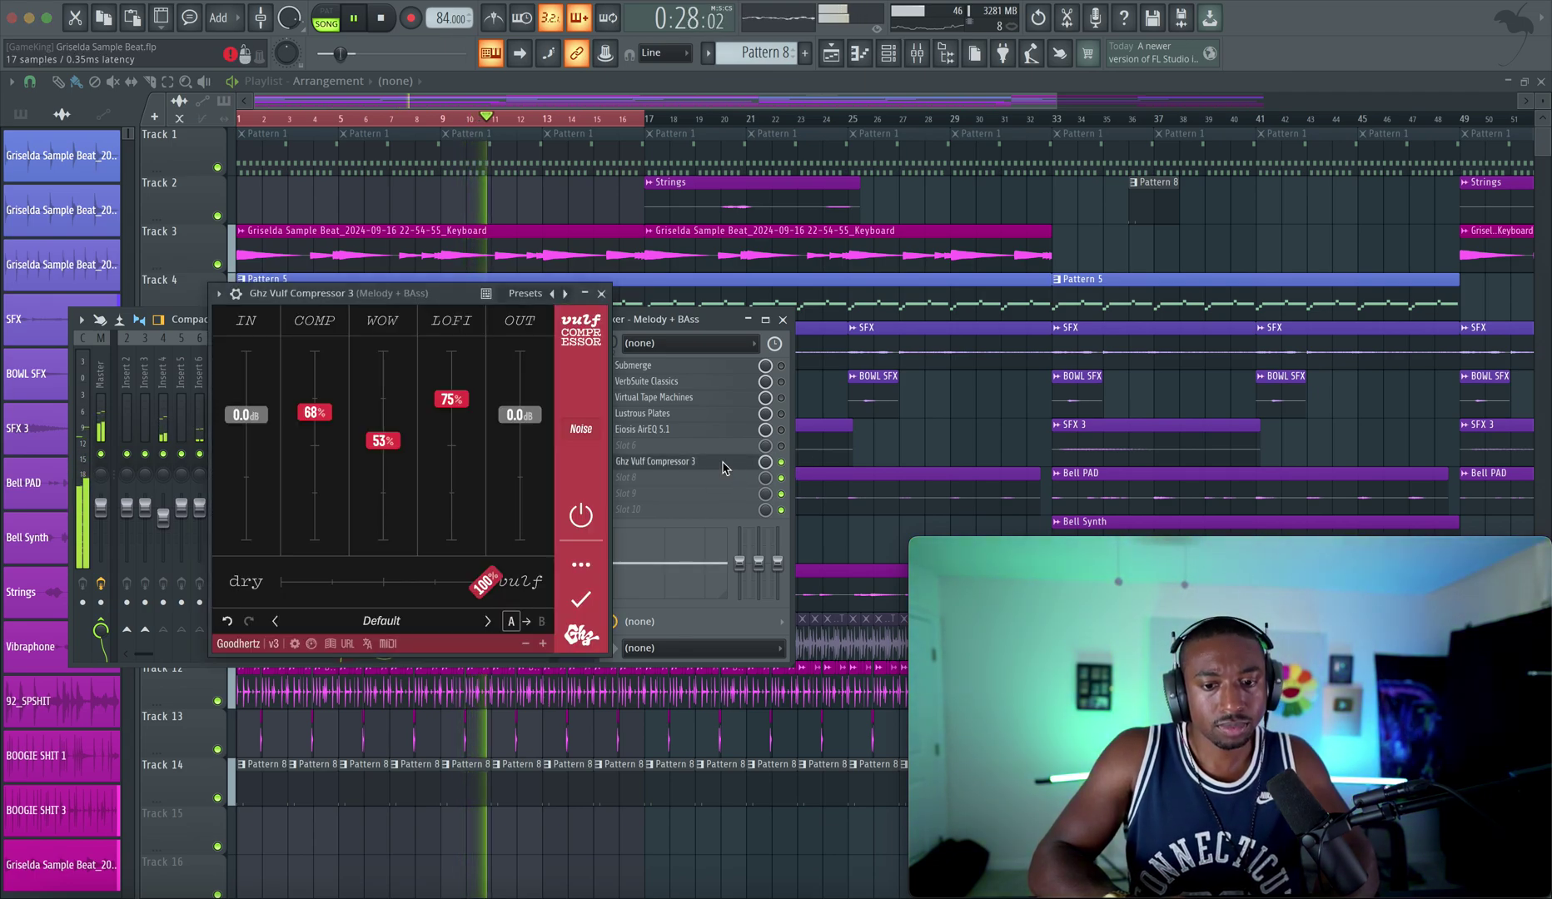
pyautogui.click(581, 516)
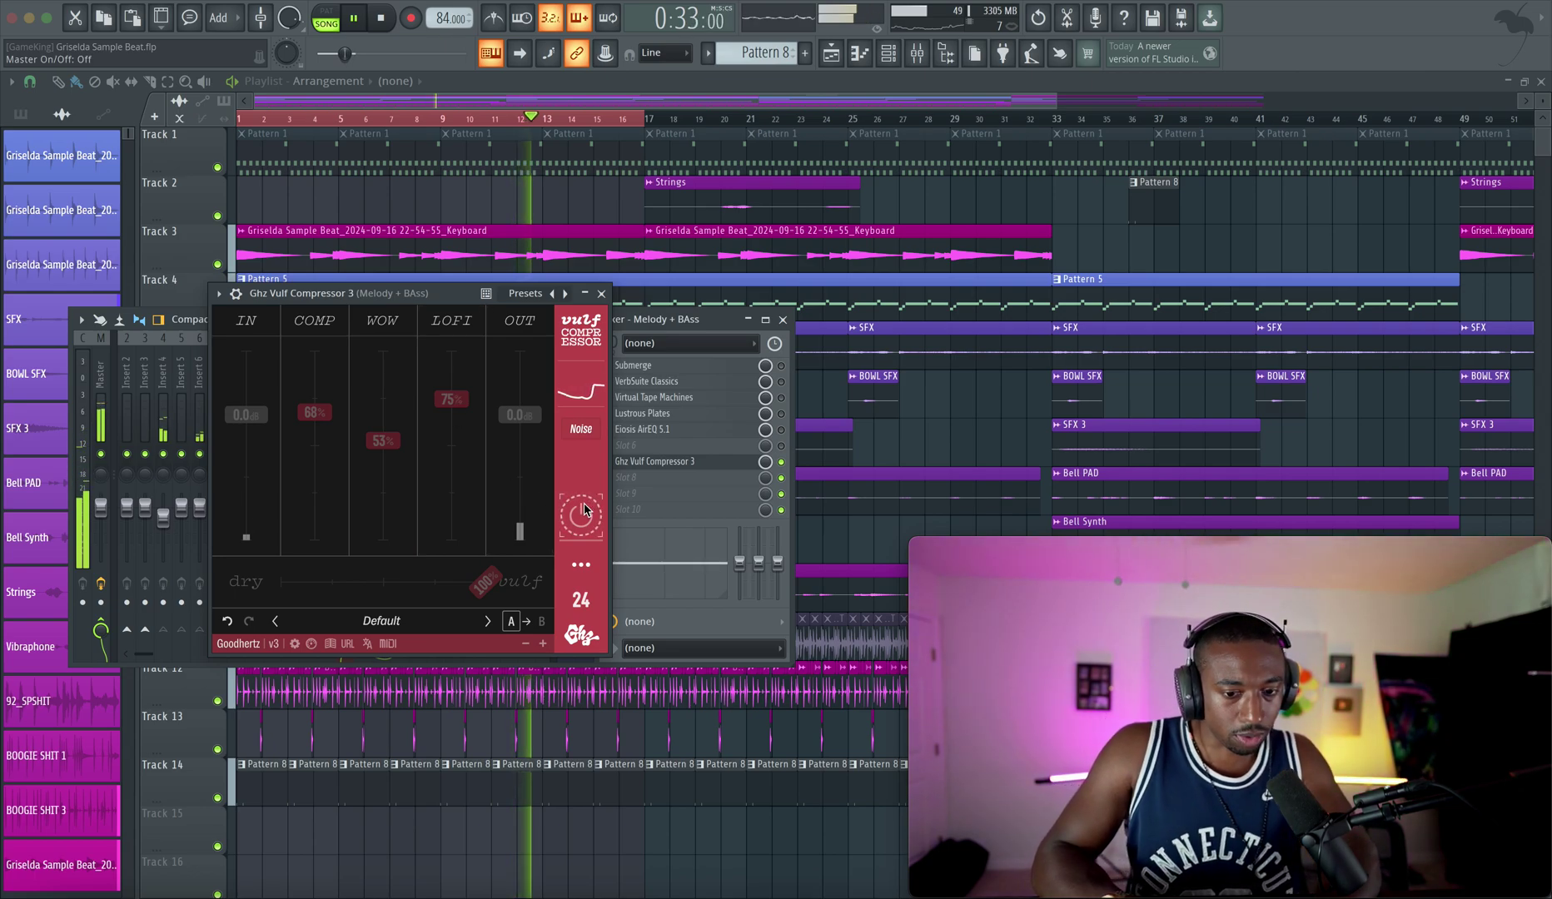
pyautogui.press('space')
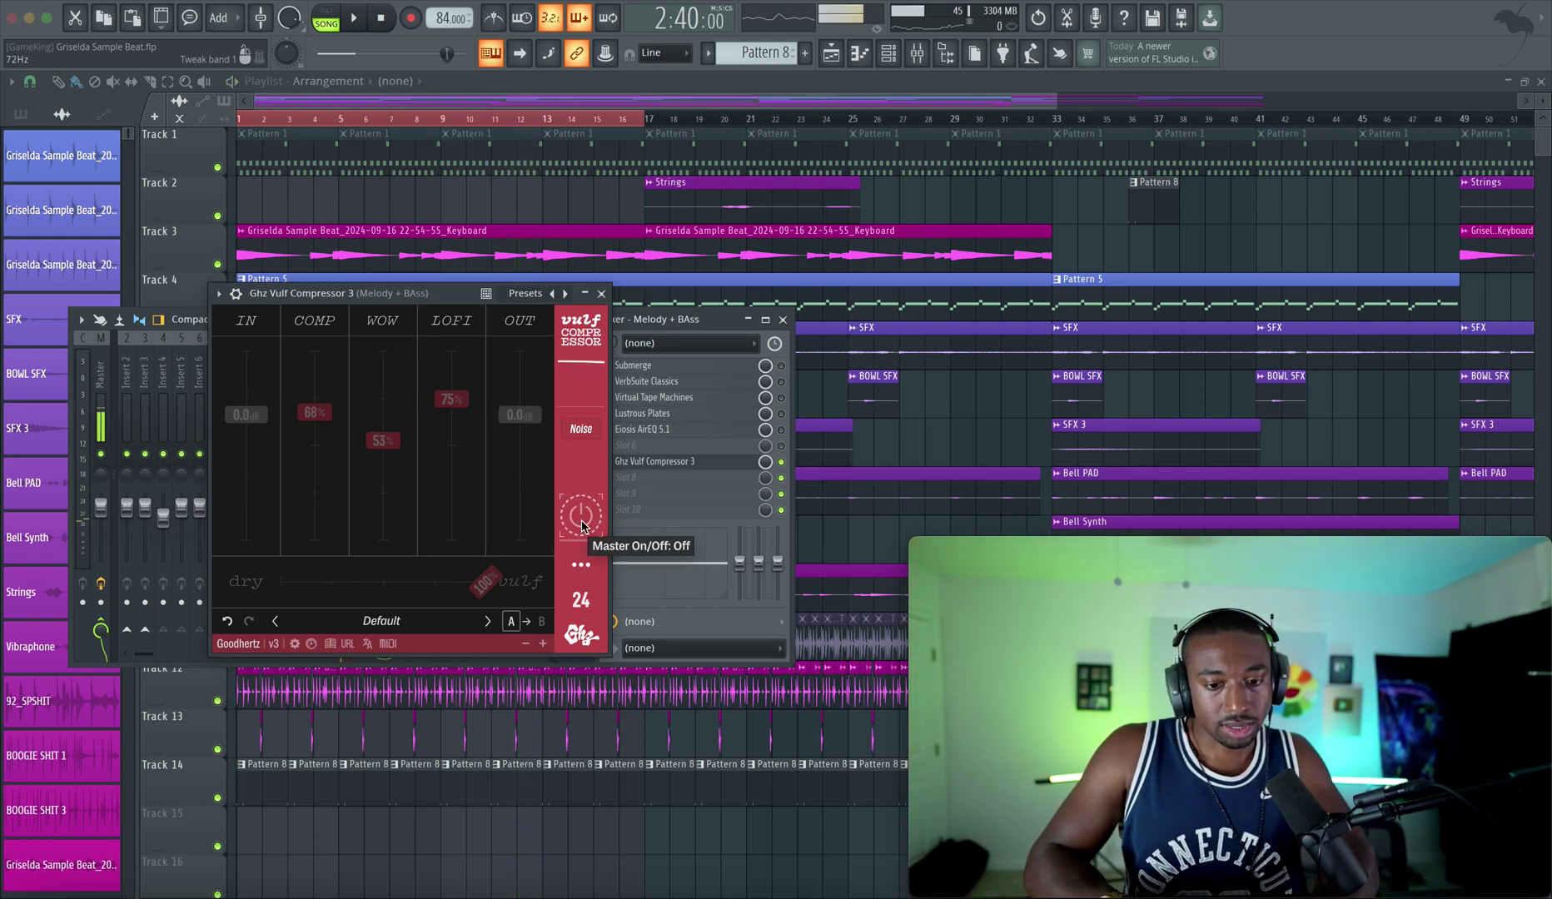
pyautogui.click(581, 525)
pyautogui.press('space')
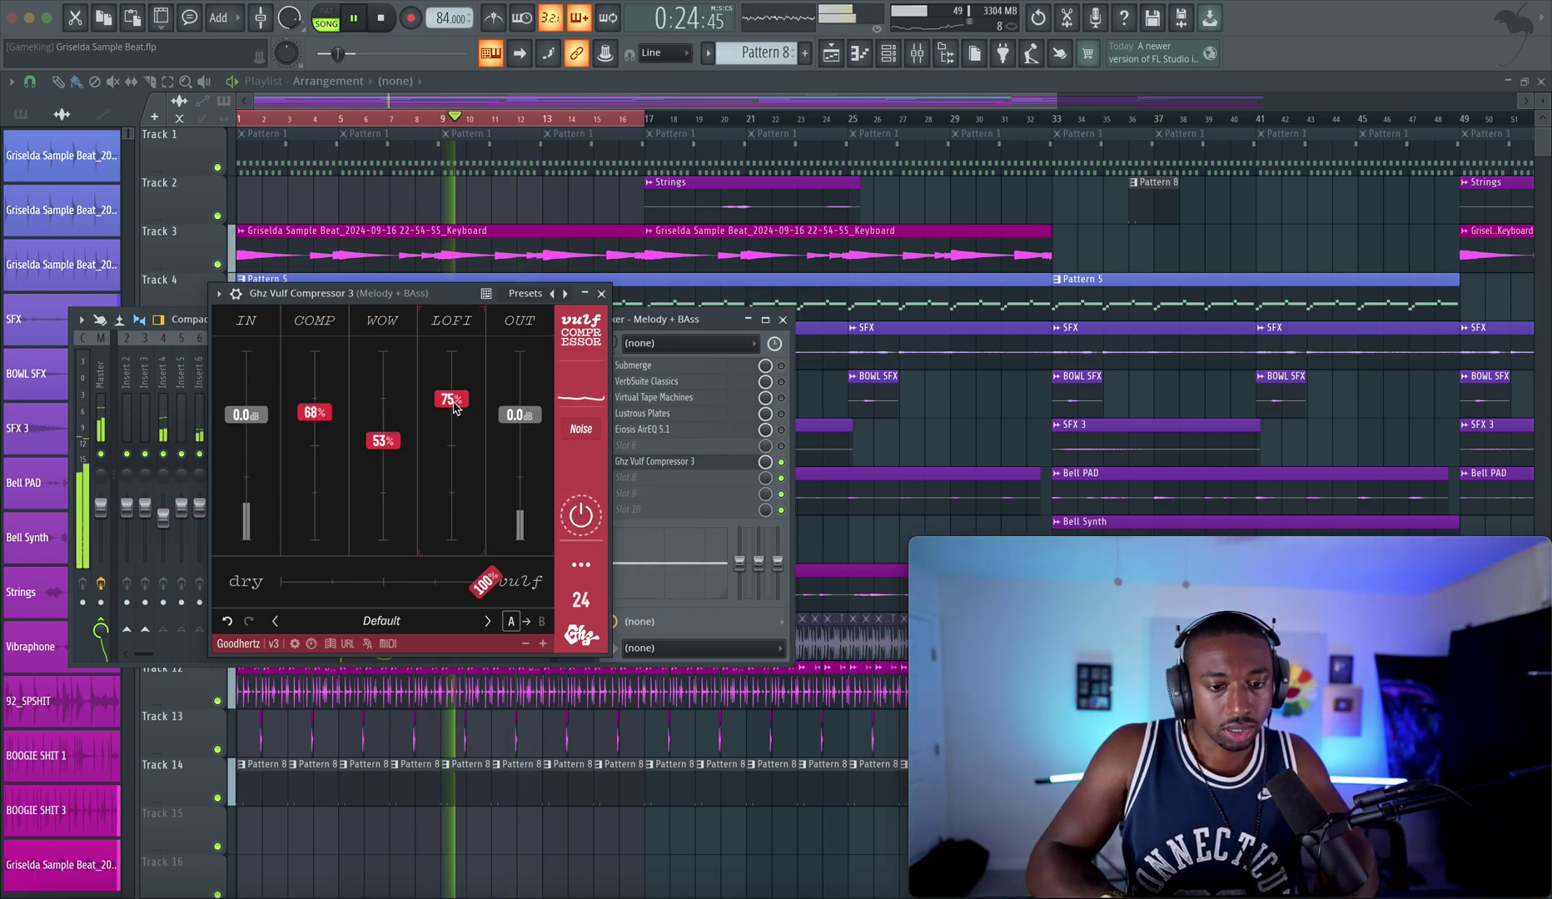
pyautogui.press('space')
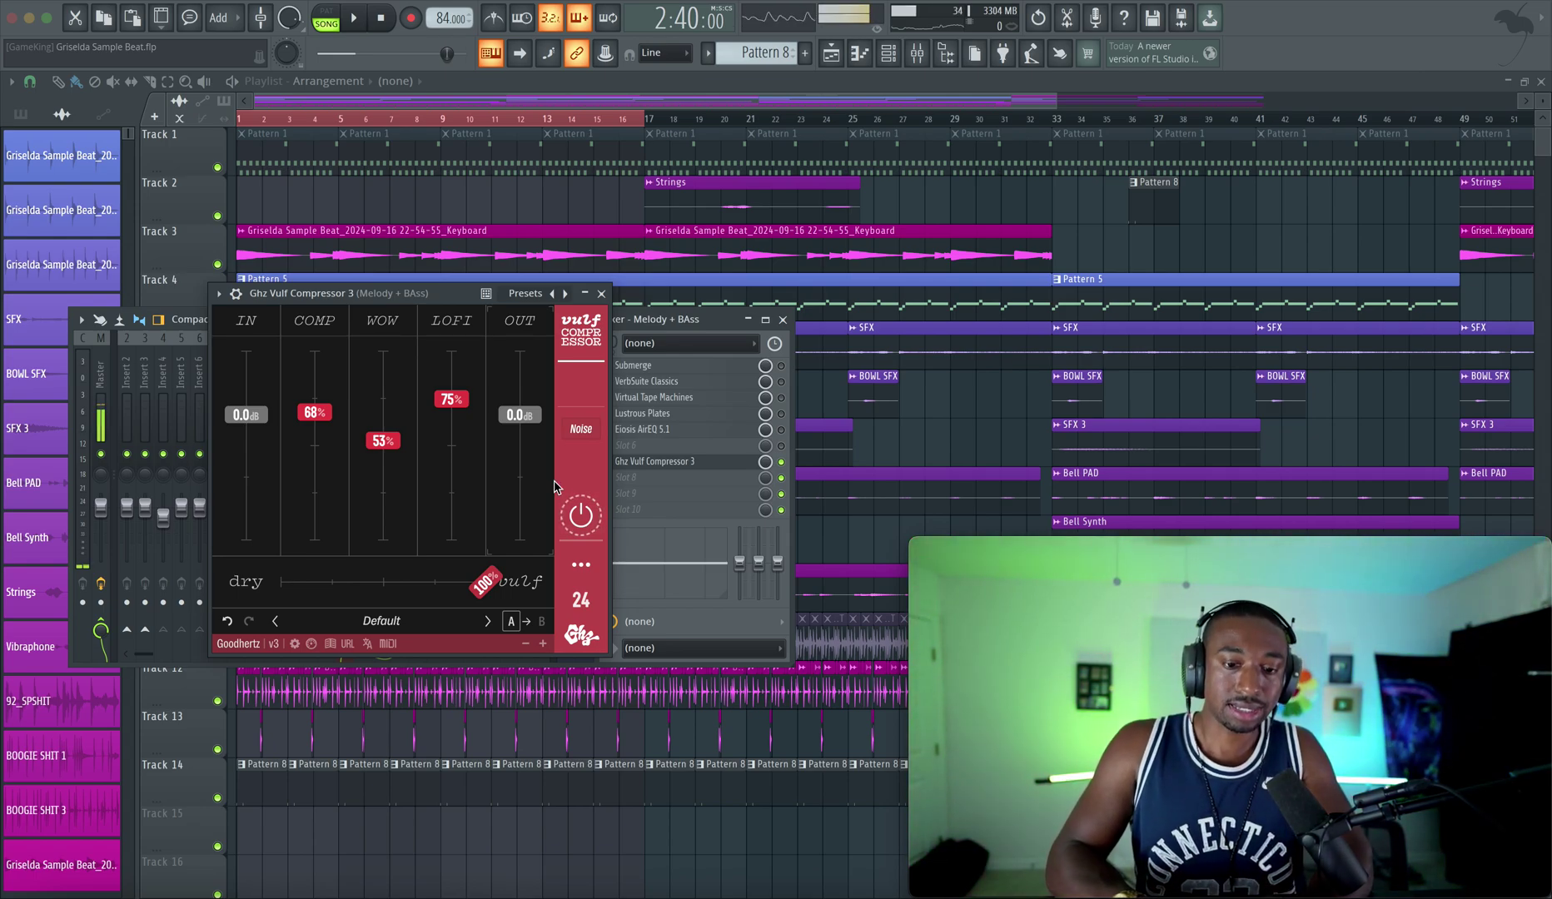
pyautogui.click(580, 514)
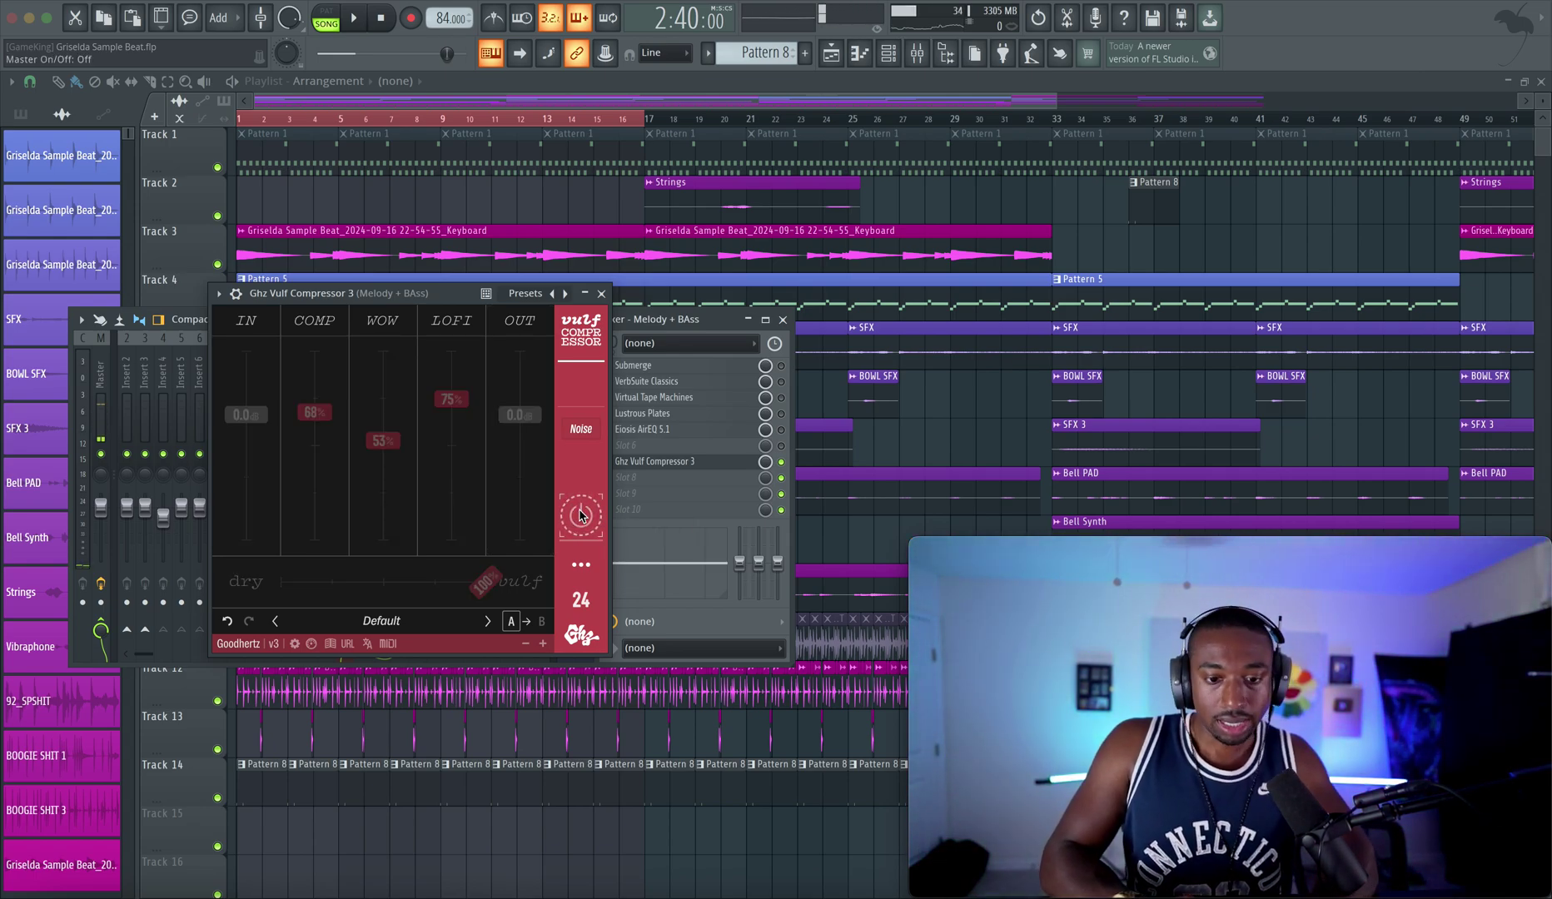
pyautogui.click(601, 293)
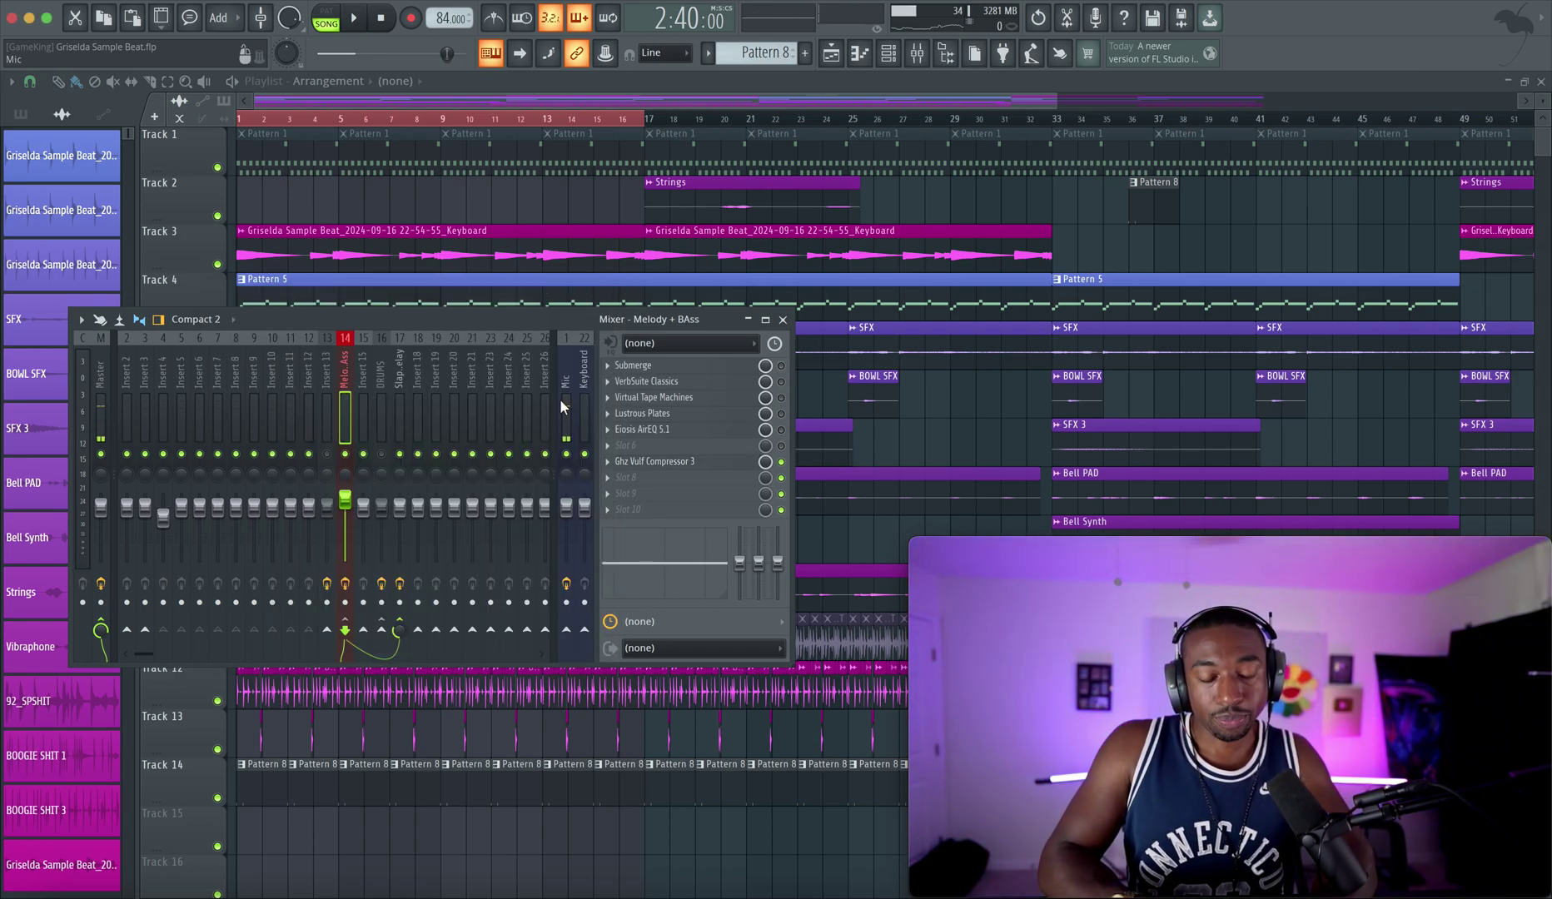
pyautogui.click(713, 463)
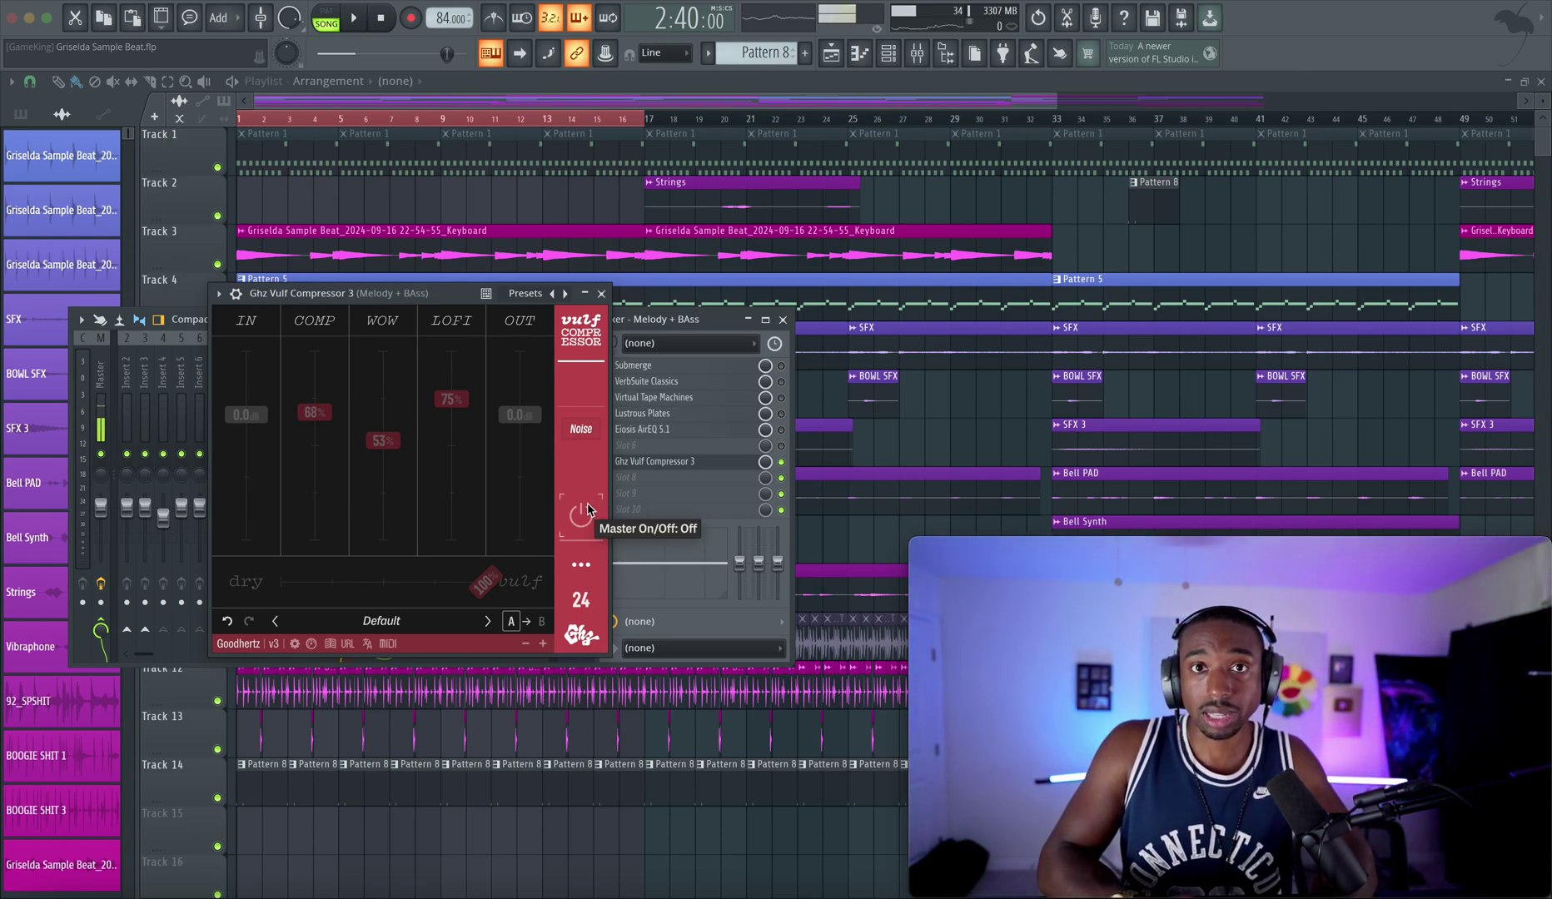
pyautogui.click(588, 511)
pyautogui.press('space')
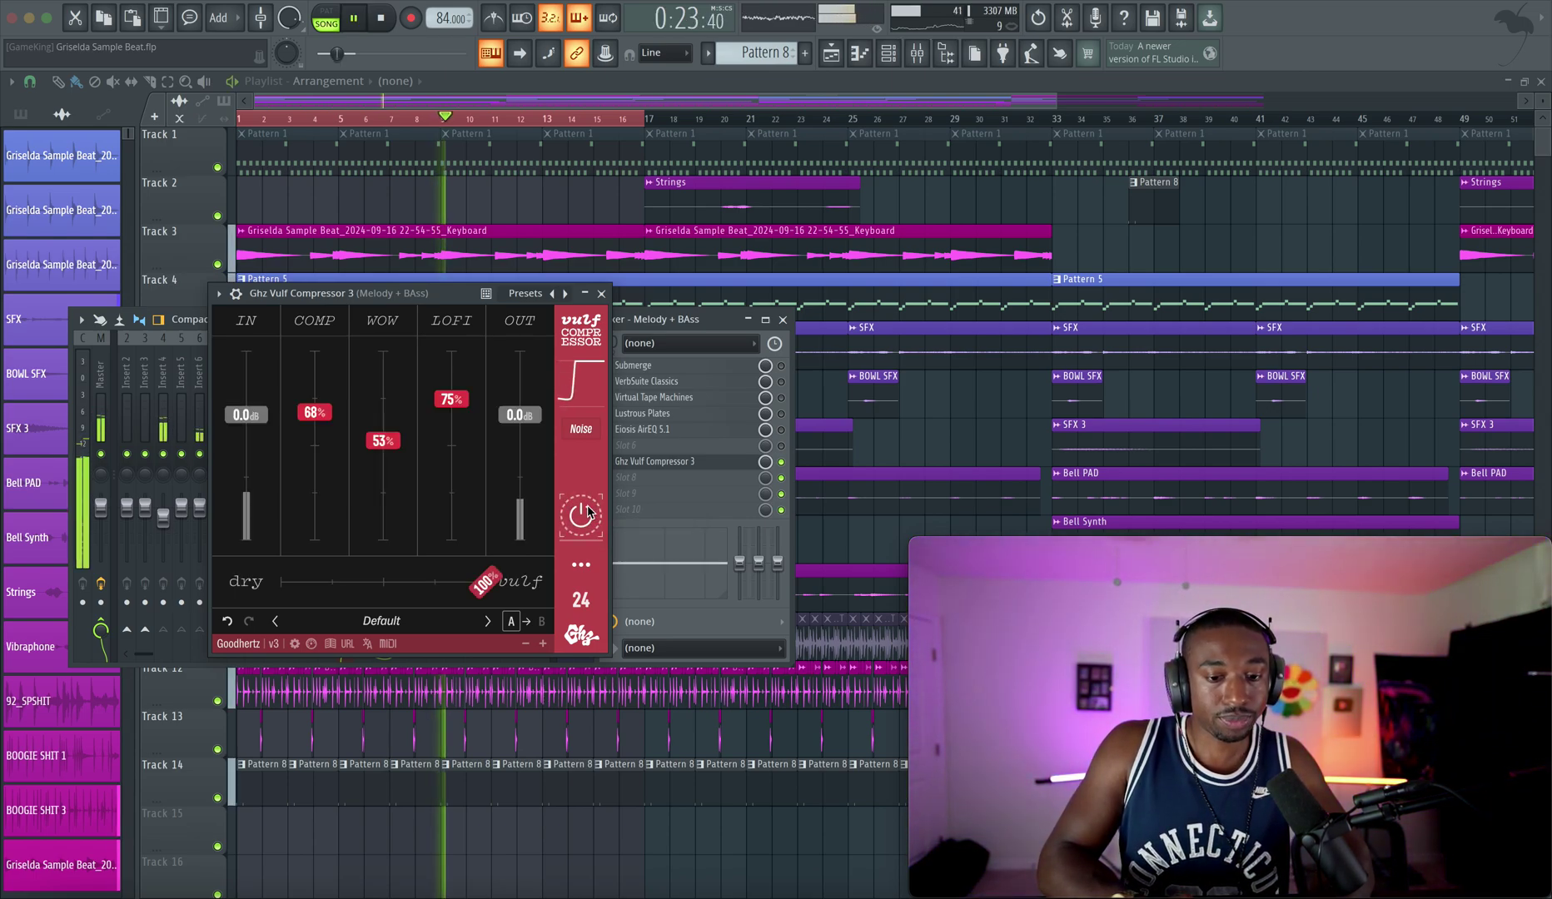
# Blend dry signal into the Vulf Compressor and toggle insert 16's effects to compare
pyautogui.moveTo(485, 581); pyautogui.dragTo(364, 582)
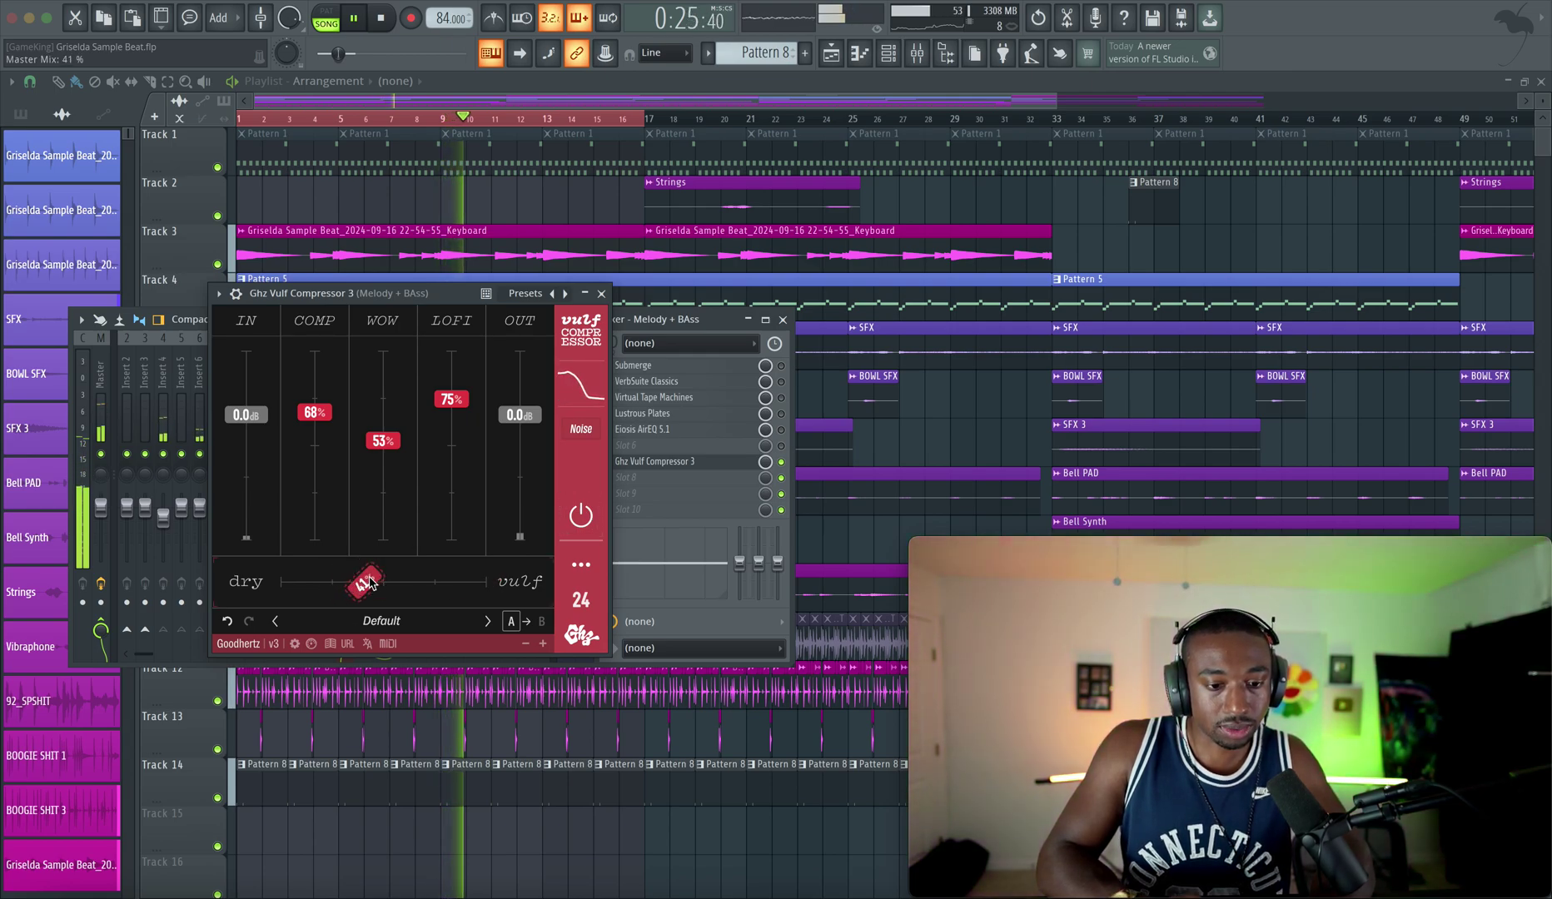
pyautogui.click(601, 293)
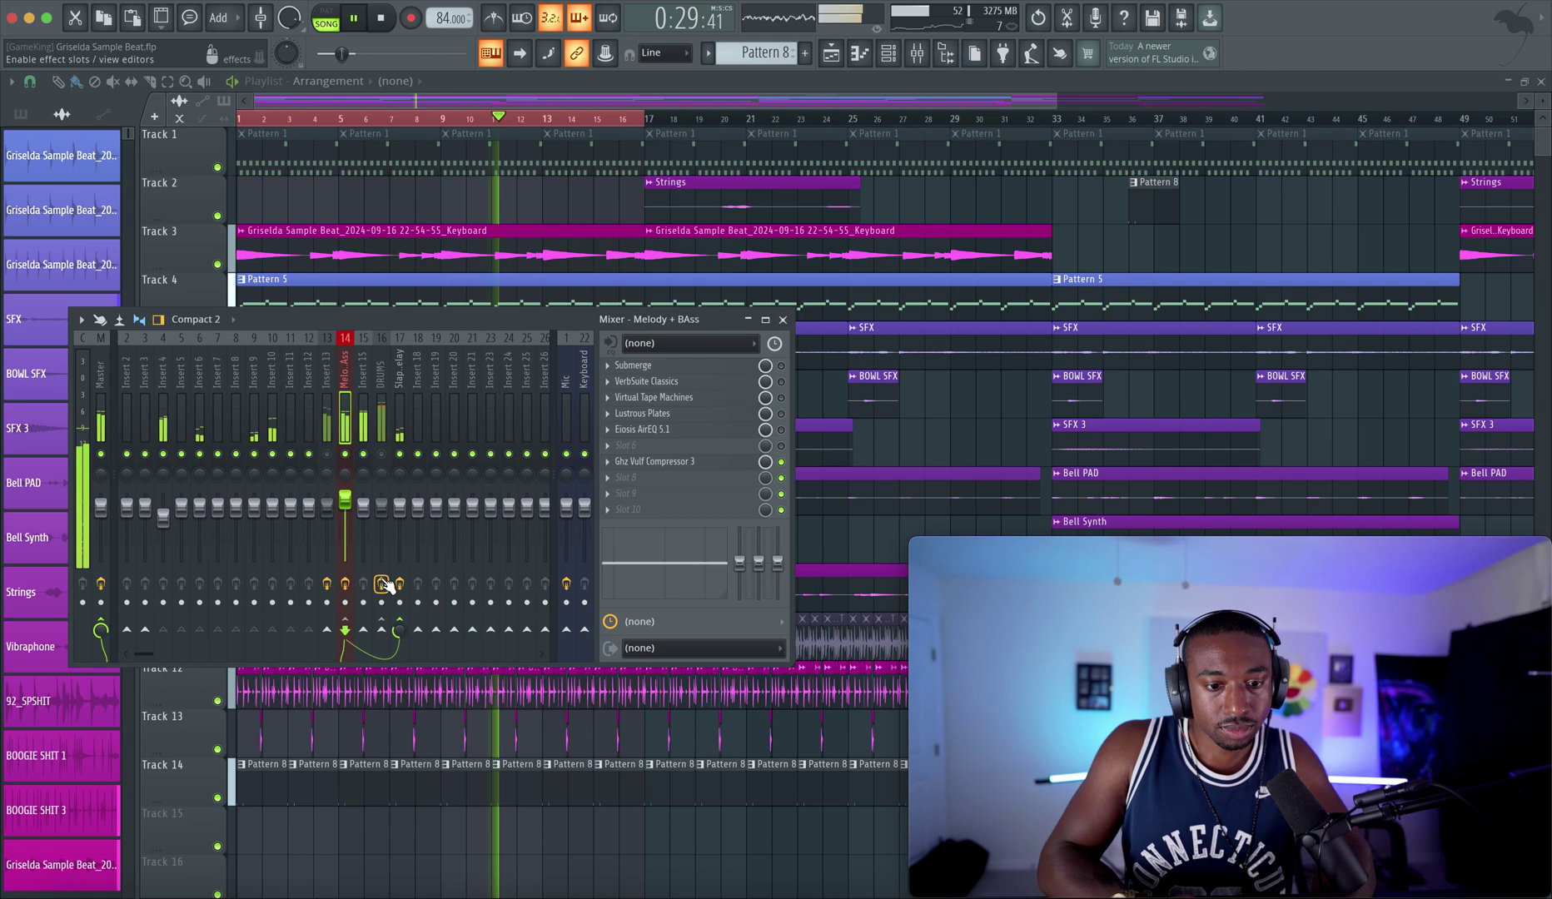
pyautogui.click(382, 584)
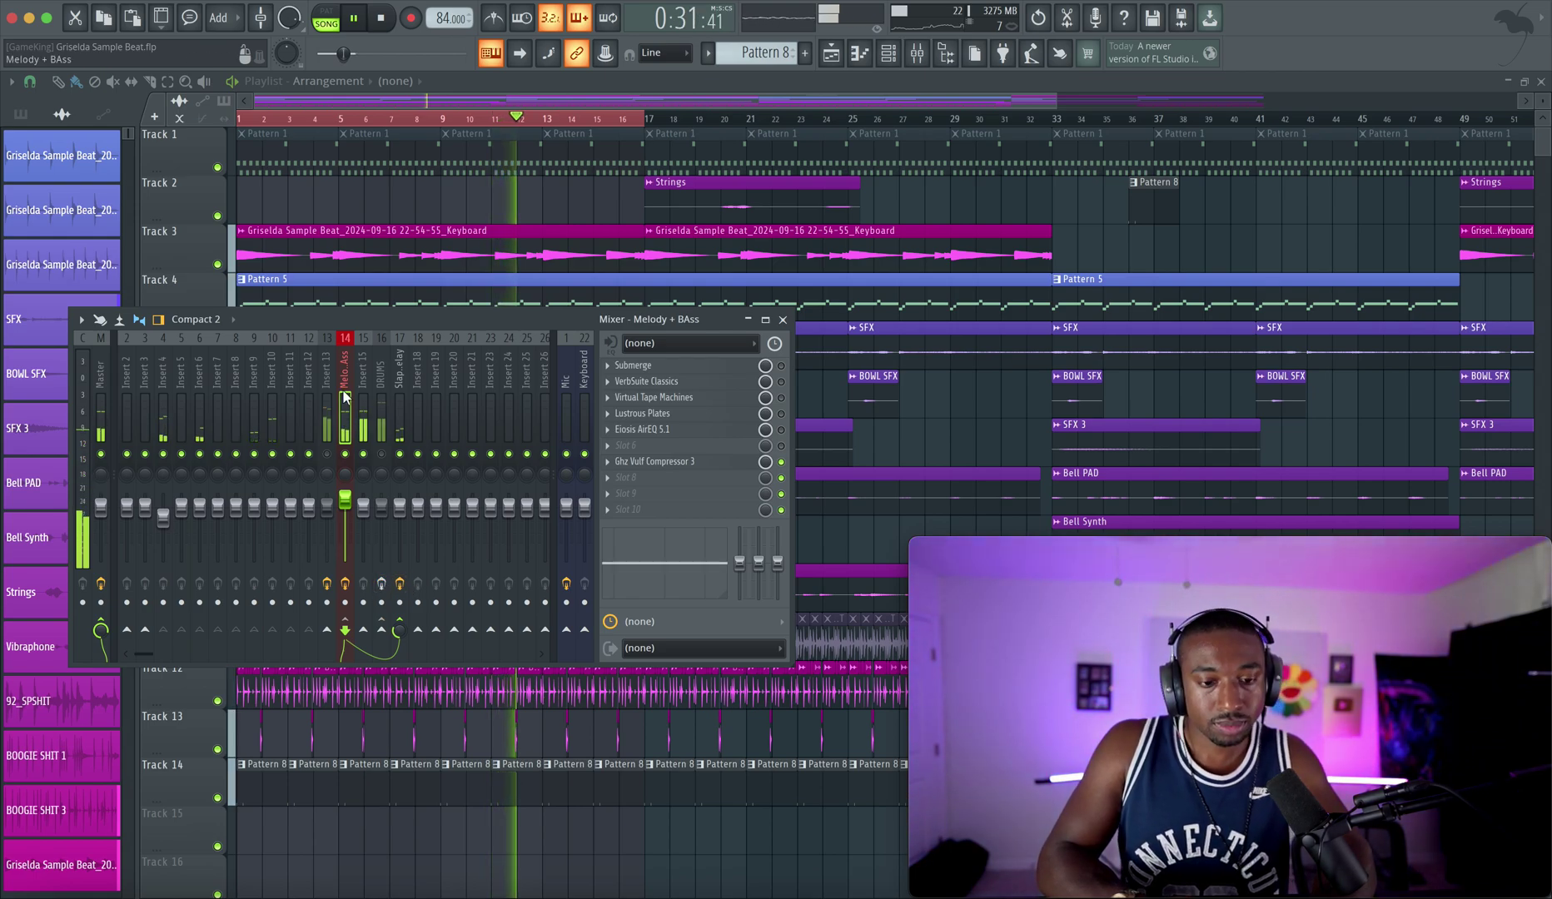
pyautogui.click(703, 461)
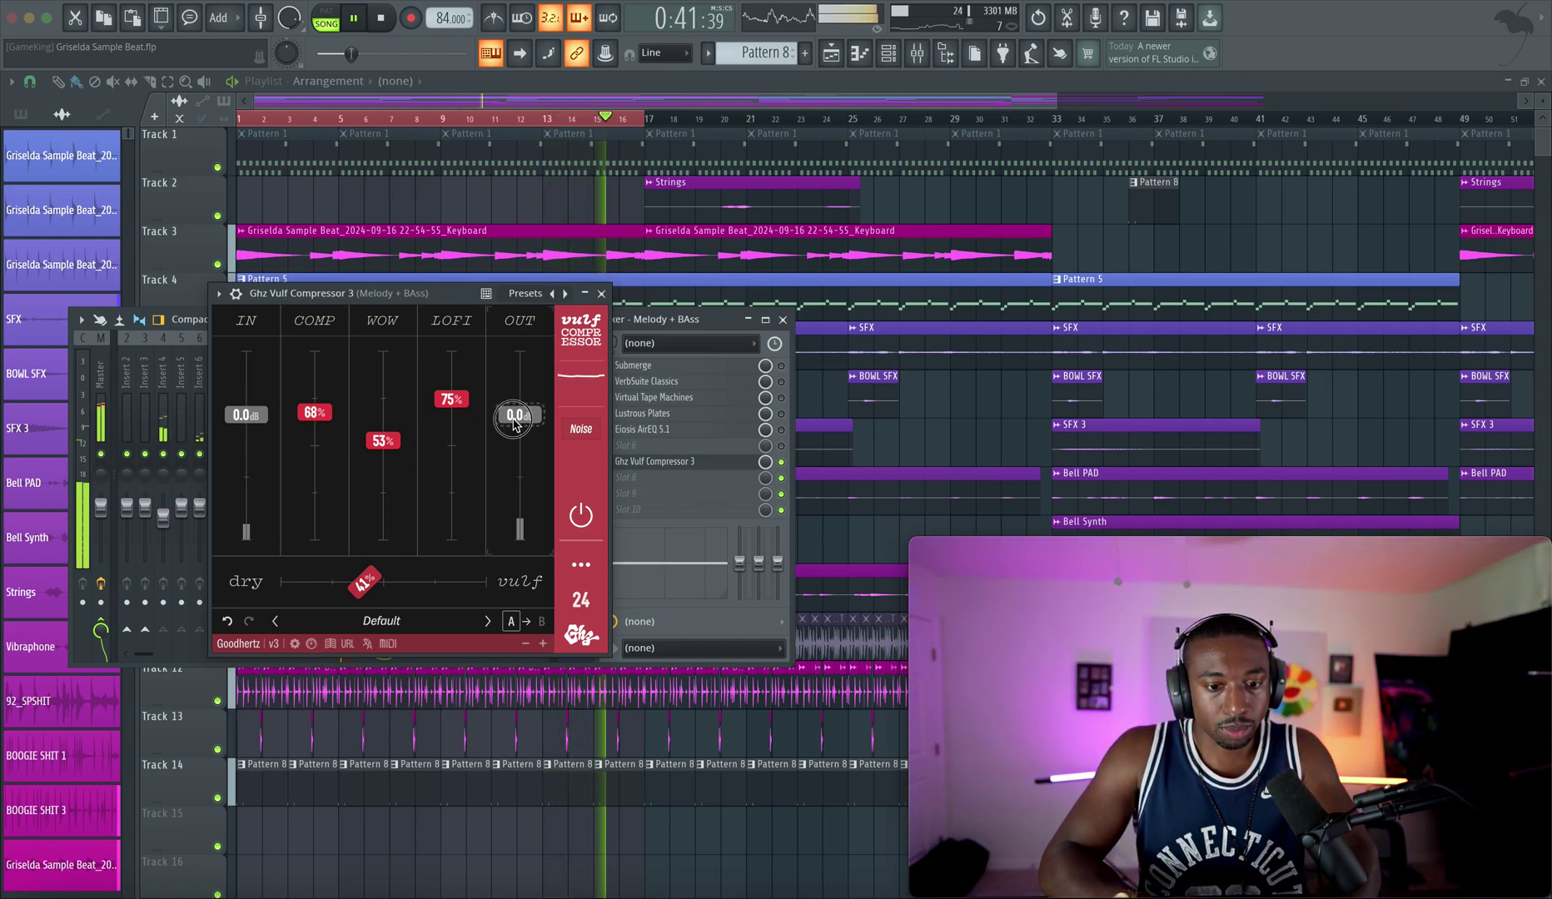
# Drive Vulf input gain to 11.5 dB, output down to -10.5 dB, compression to 100%
pyautogui.moveTo(516, 441); pyautogui.dragTo(515, 457)
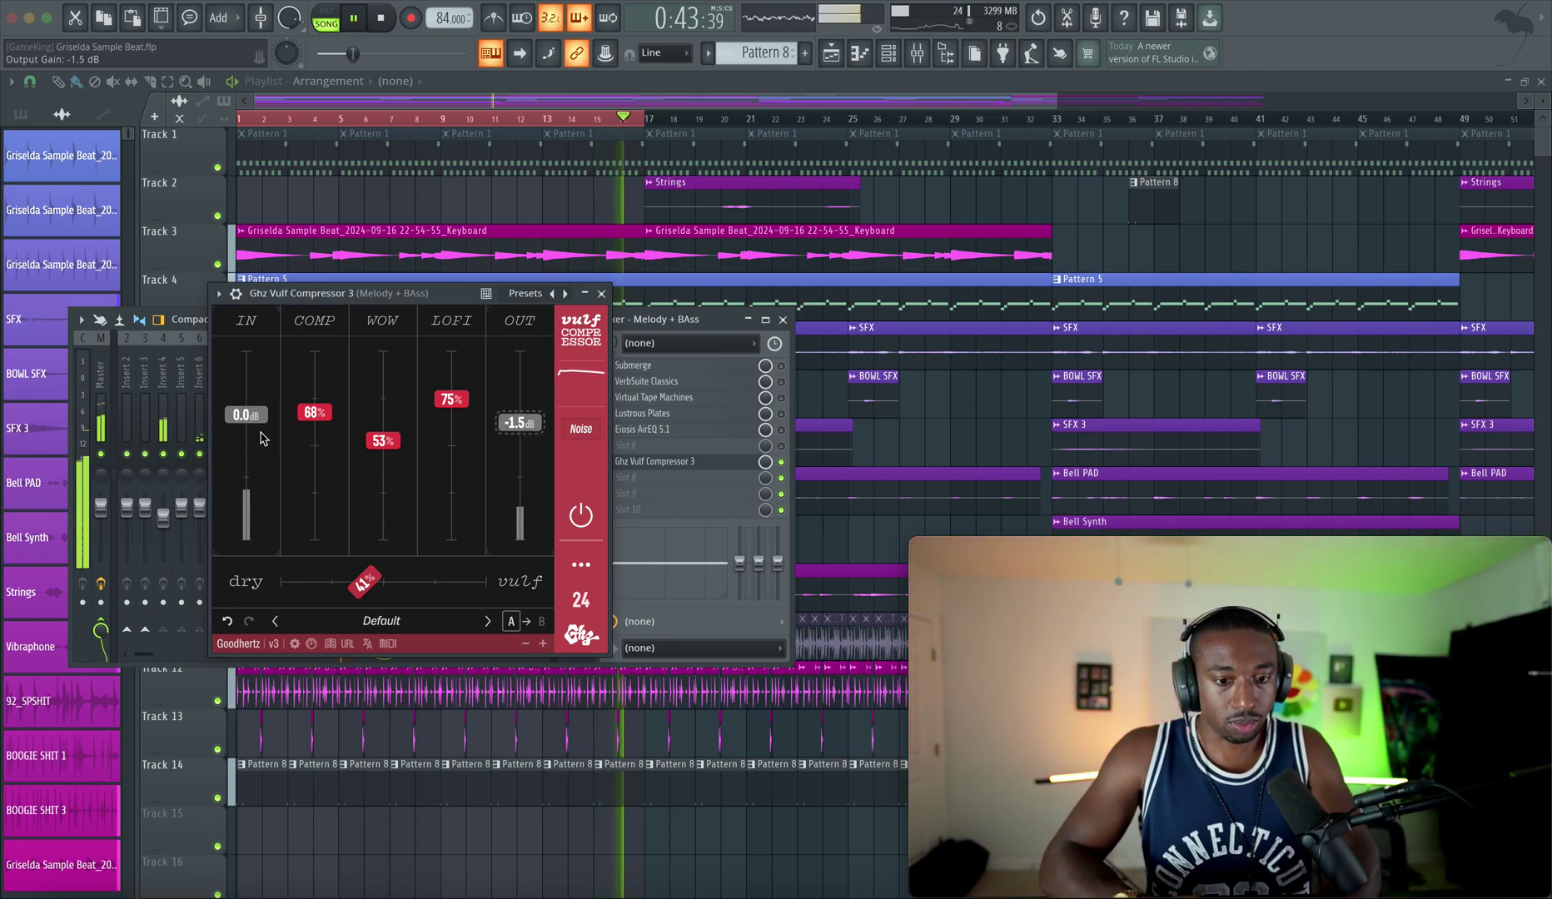
pyautogui.scroll(-1, 525, 435)
pyautogui.scroll(-2, 524, 435)
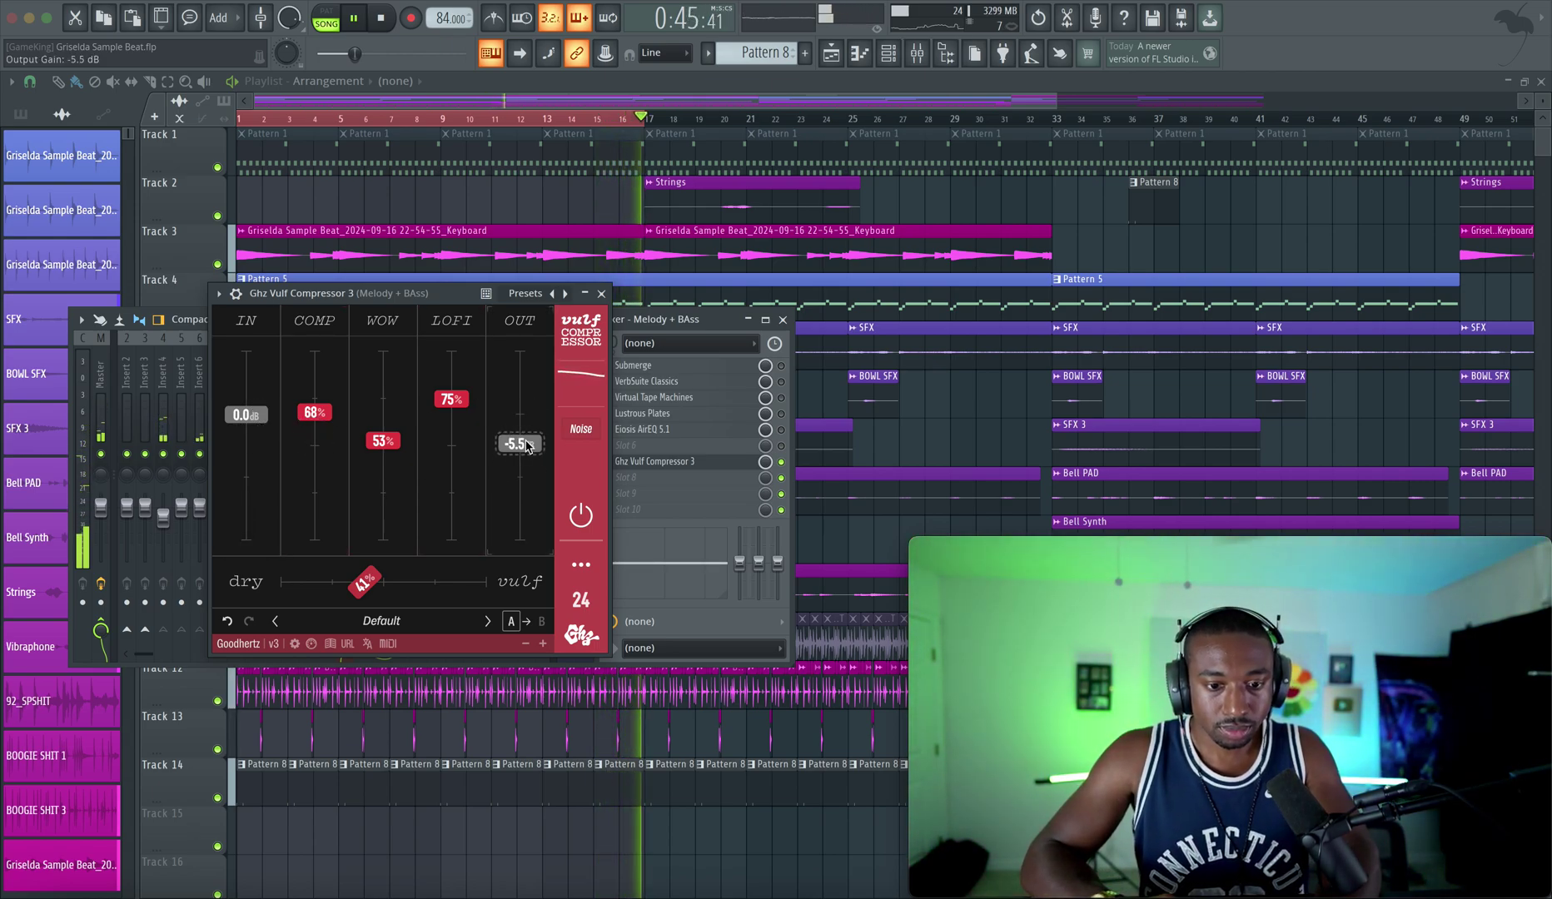
pyautogui.moveTo(252, 426); pyautogui.dragTo(255, 394)
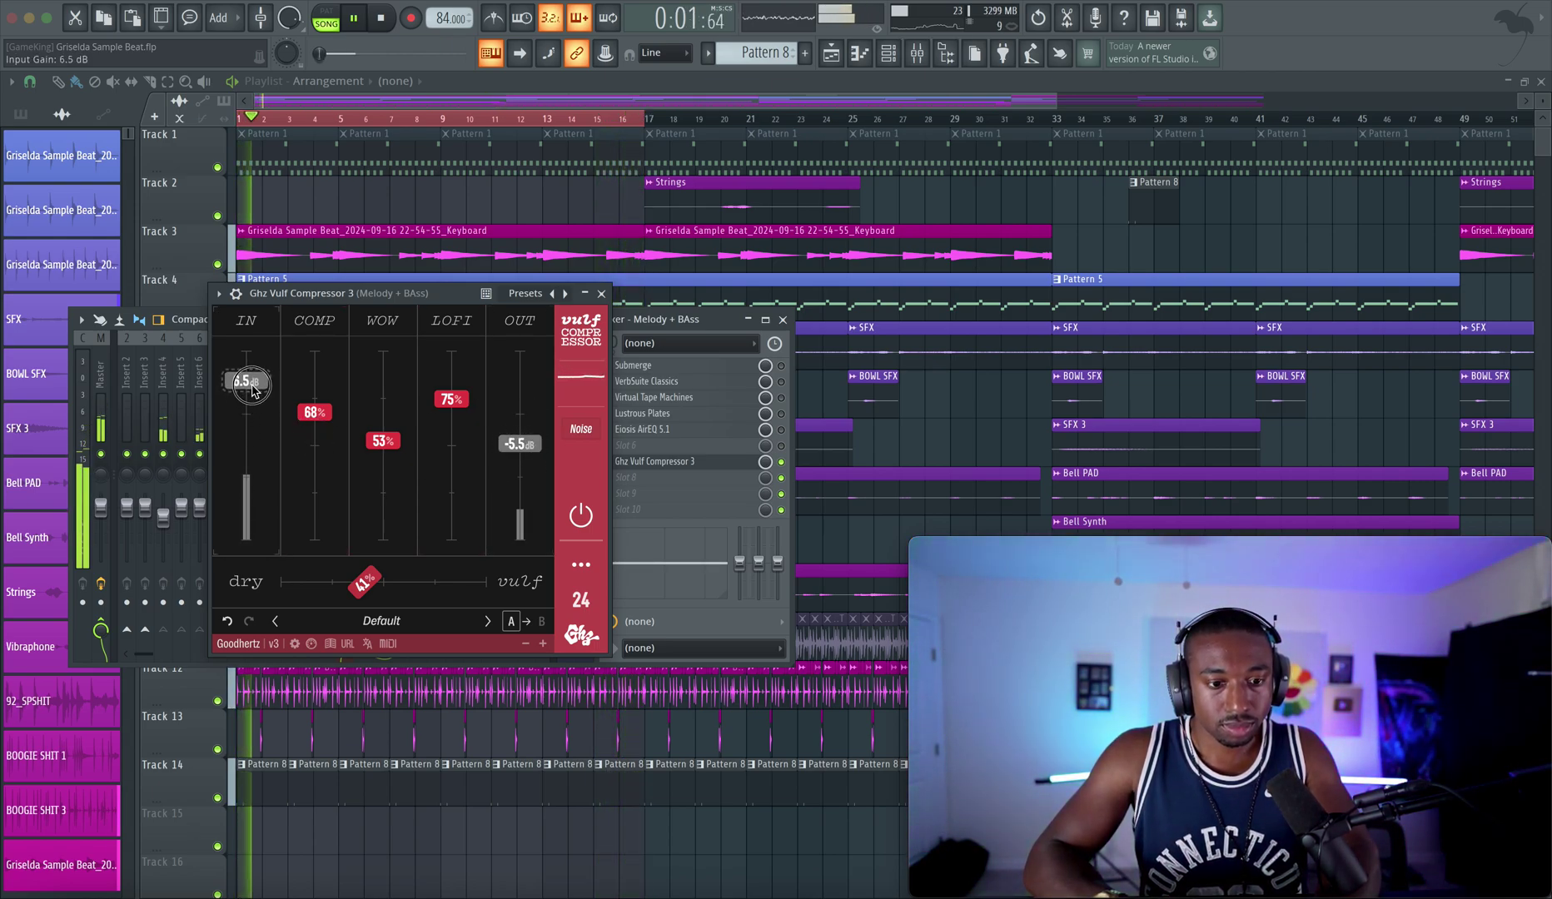
pyautogui.moveTo(254, 393); pyautogui.dragTo(252, 381)
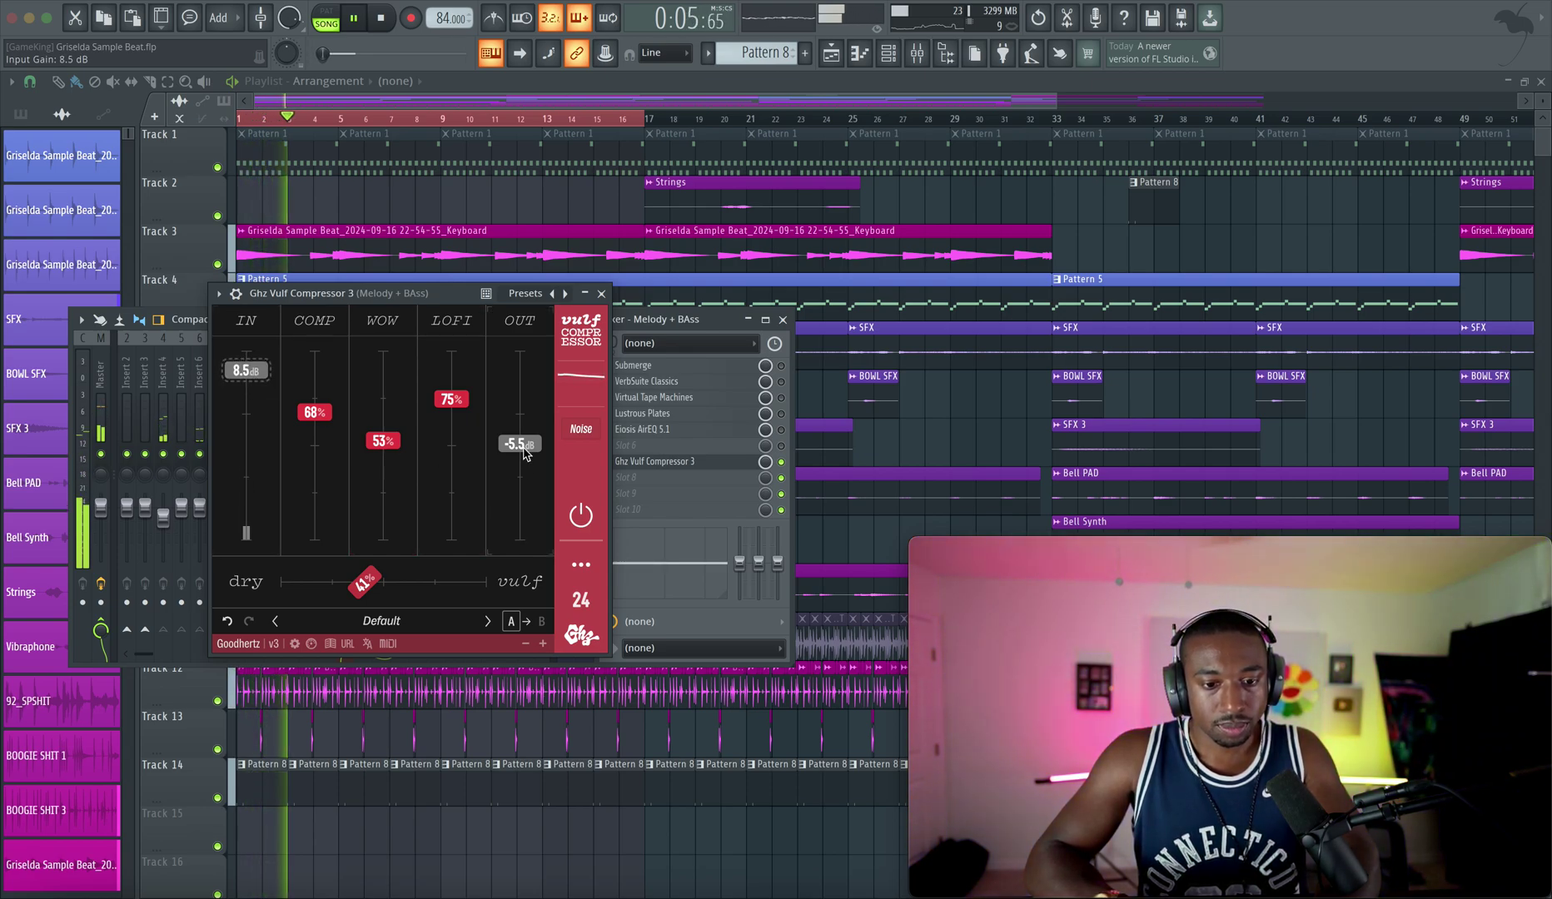
pyautogui.moveTo(525, 454); pyautogui.dragTo(524, 477)
pyautogui.moveTo(250, 372); pyautogui.dragTo(249, 354)
pyautogui.moveTo(517, 471); pyautogui.dragTo(516, 472)
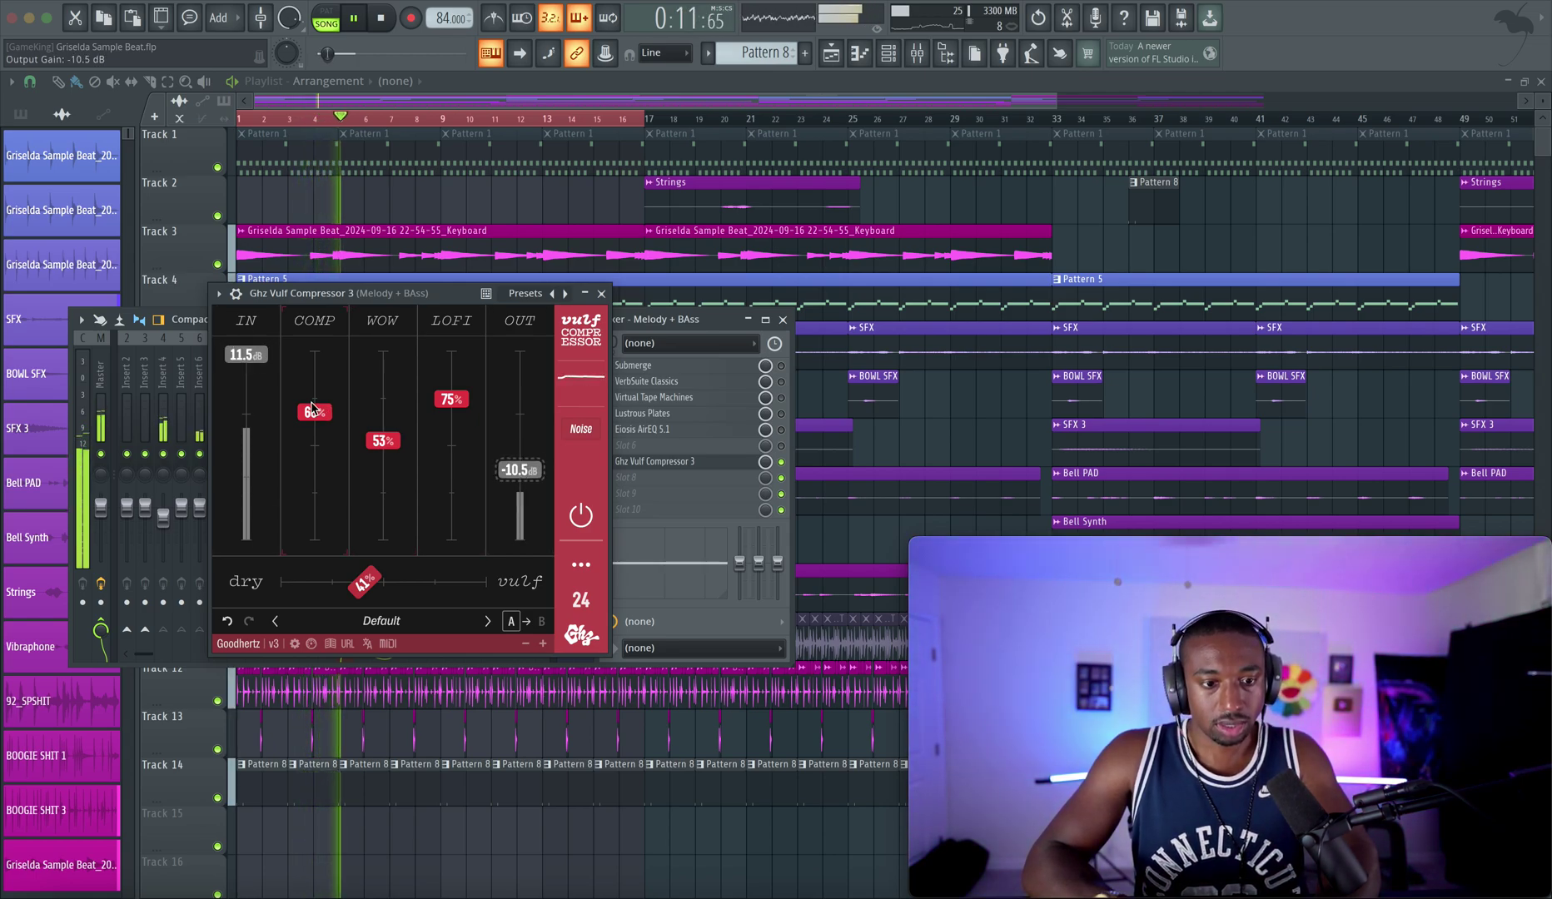
pyautogui.moveTo(314, 412); pyautogui.dragTo(310, 347)
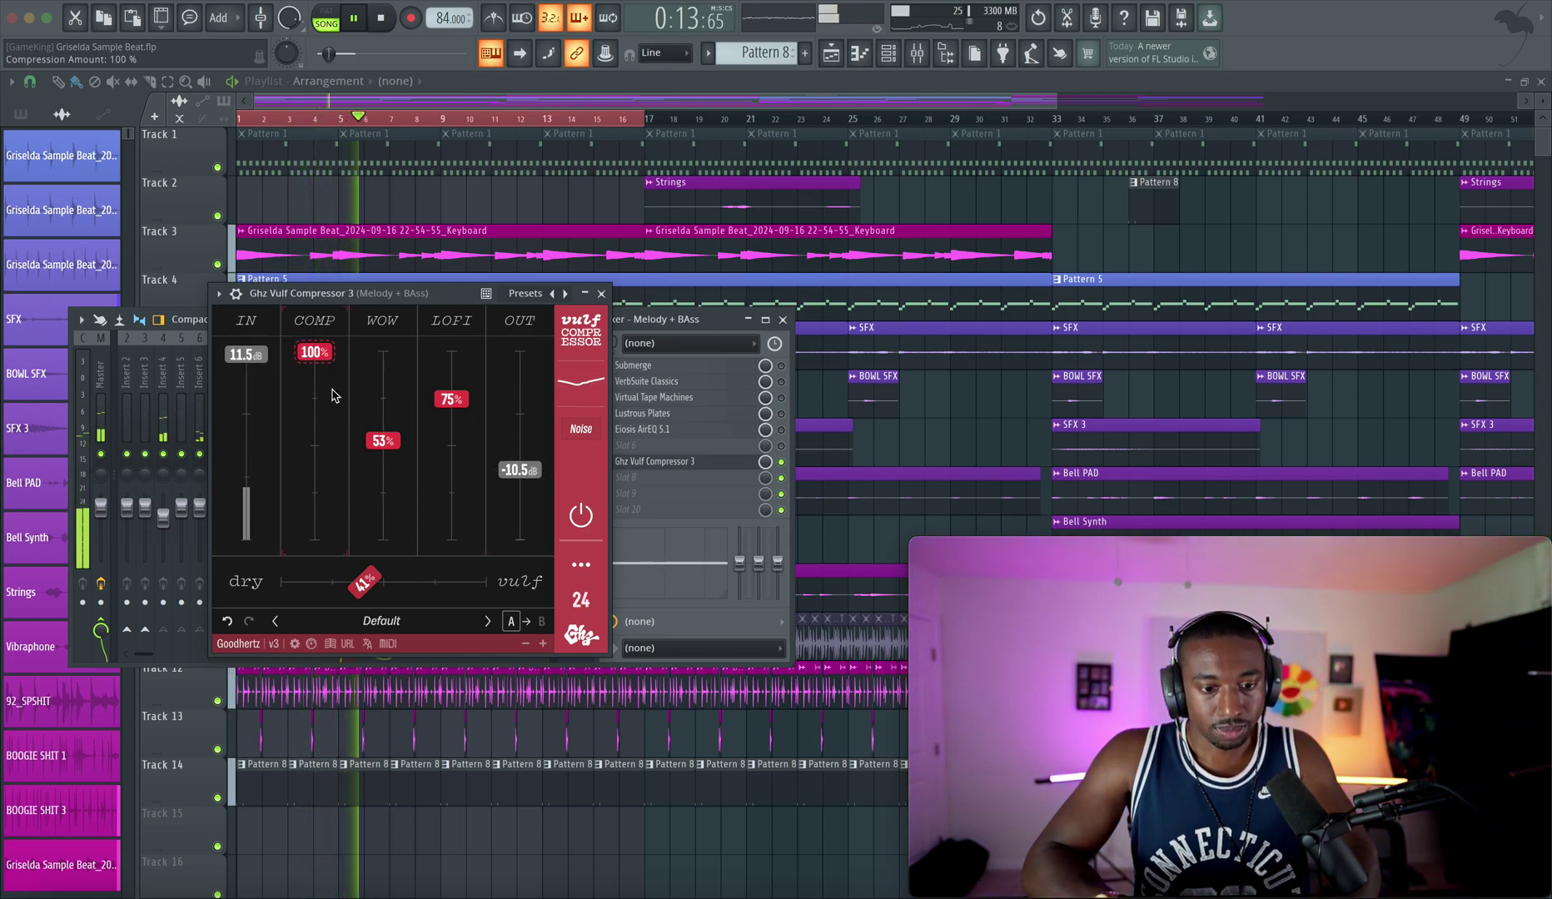
# Set the Vulf mix to 100% wet, output gain to -0.5 dB, input gain to -1.5 dB
pyautogui.moveTo(364, 581); pyautogui.dragTo(494, 583)
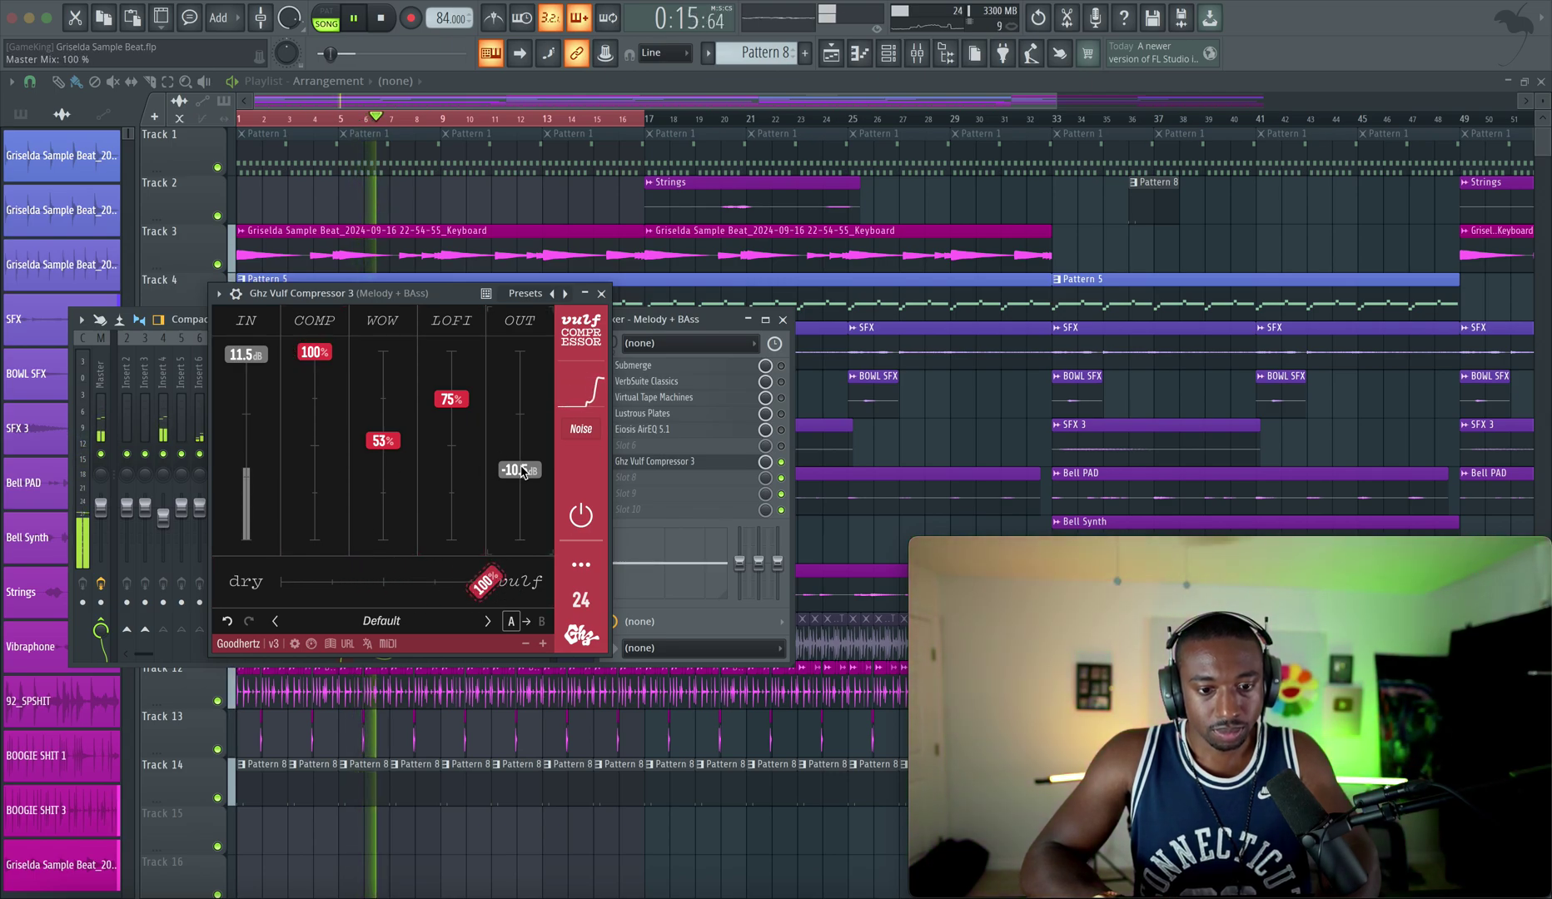
pyautogui.moveTo(522, 472); pyautogui.dragTo(522, 434)
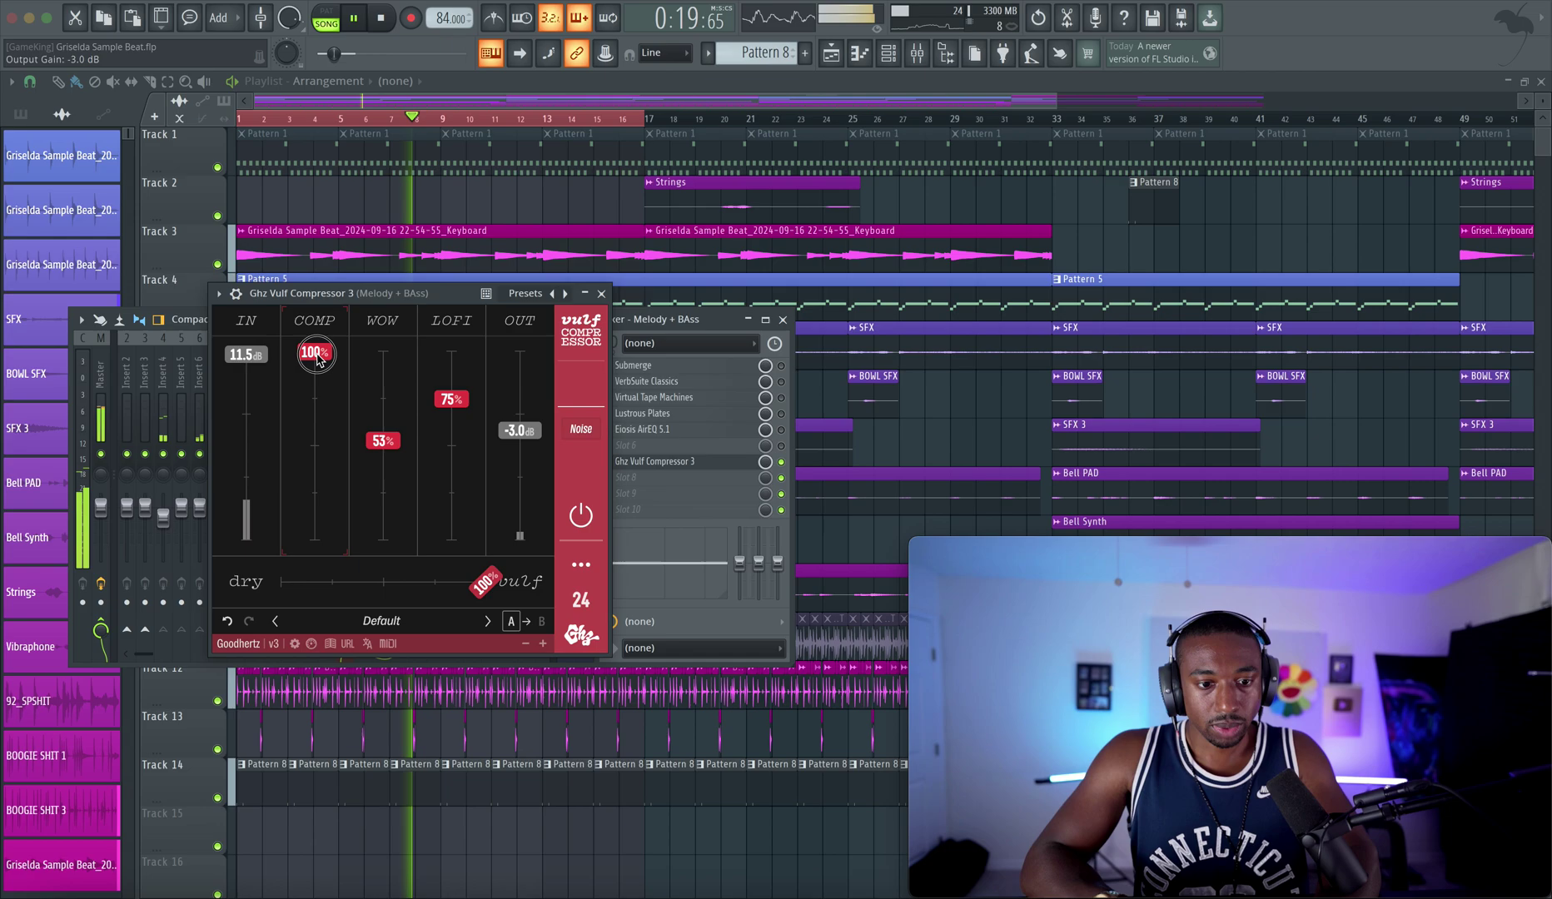
pyautogui.moveTo(317, 356)
pyautogui.mouseDown()
pyautogui.moveTo(315, 528)
pyautogui.moveTo(314, 353)
pyautogui.mouseUp()
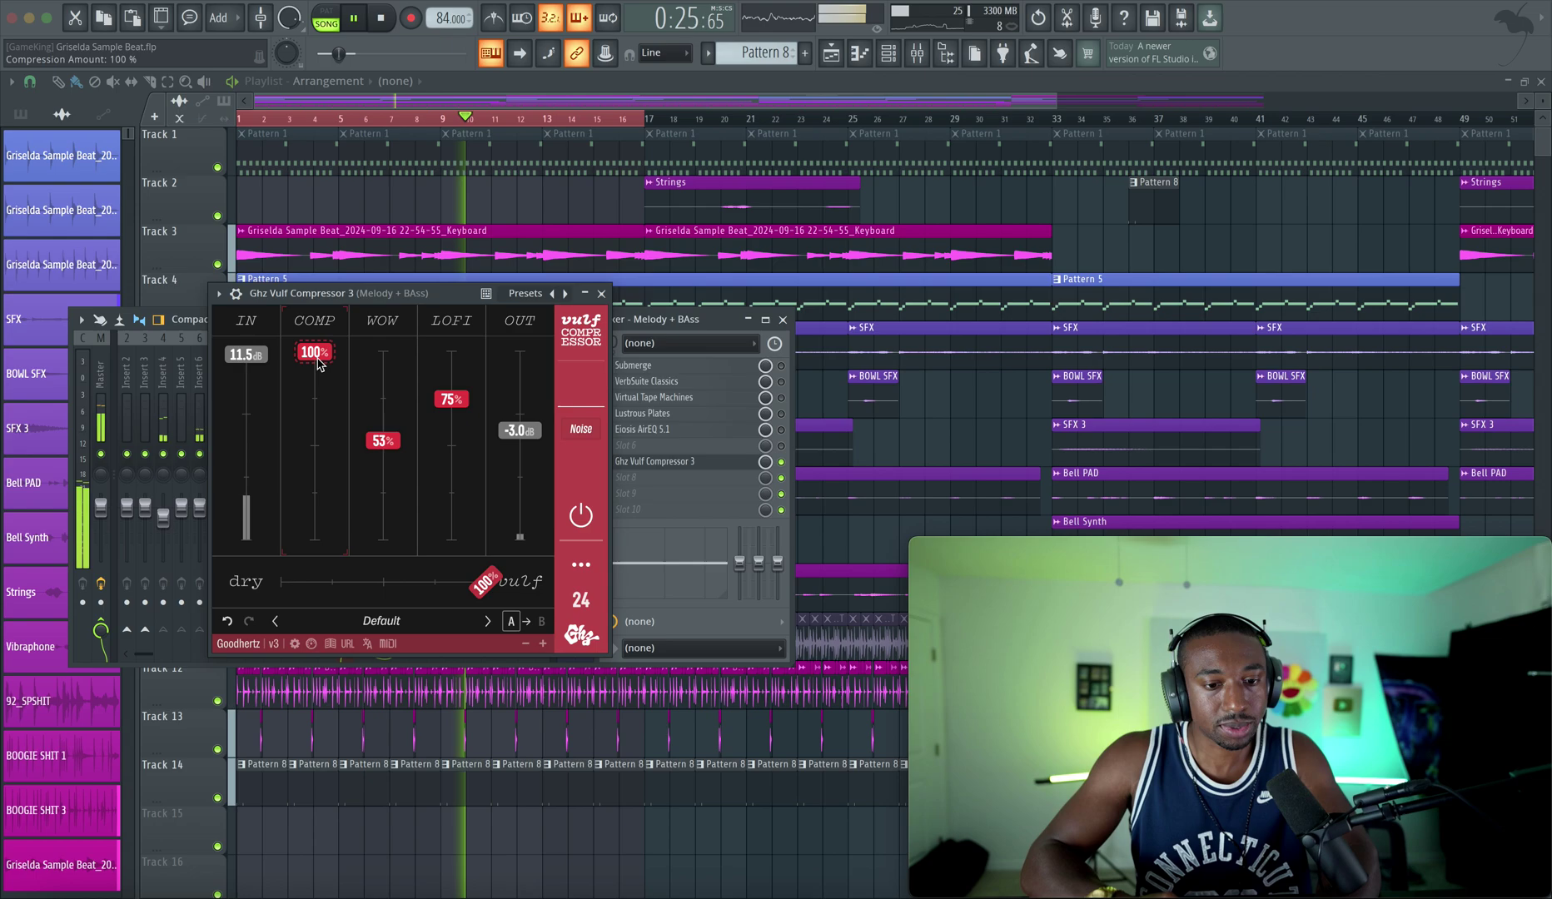
pyautogui.moveTo(516, 438); pyautogui.dragTo(516, 424)
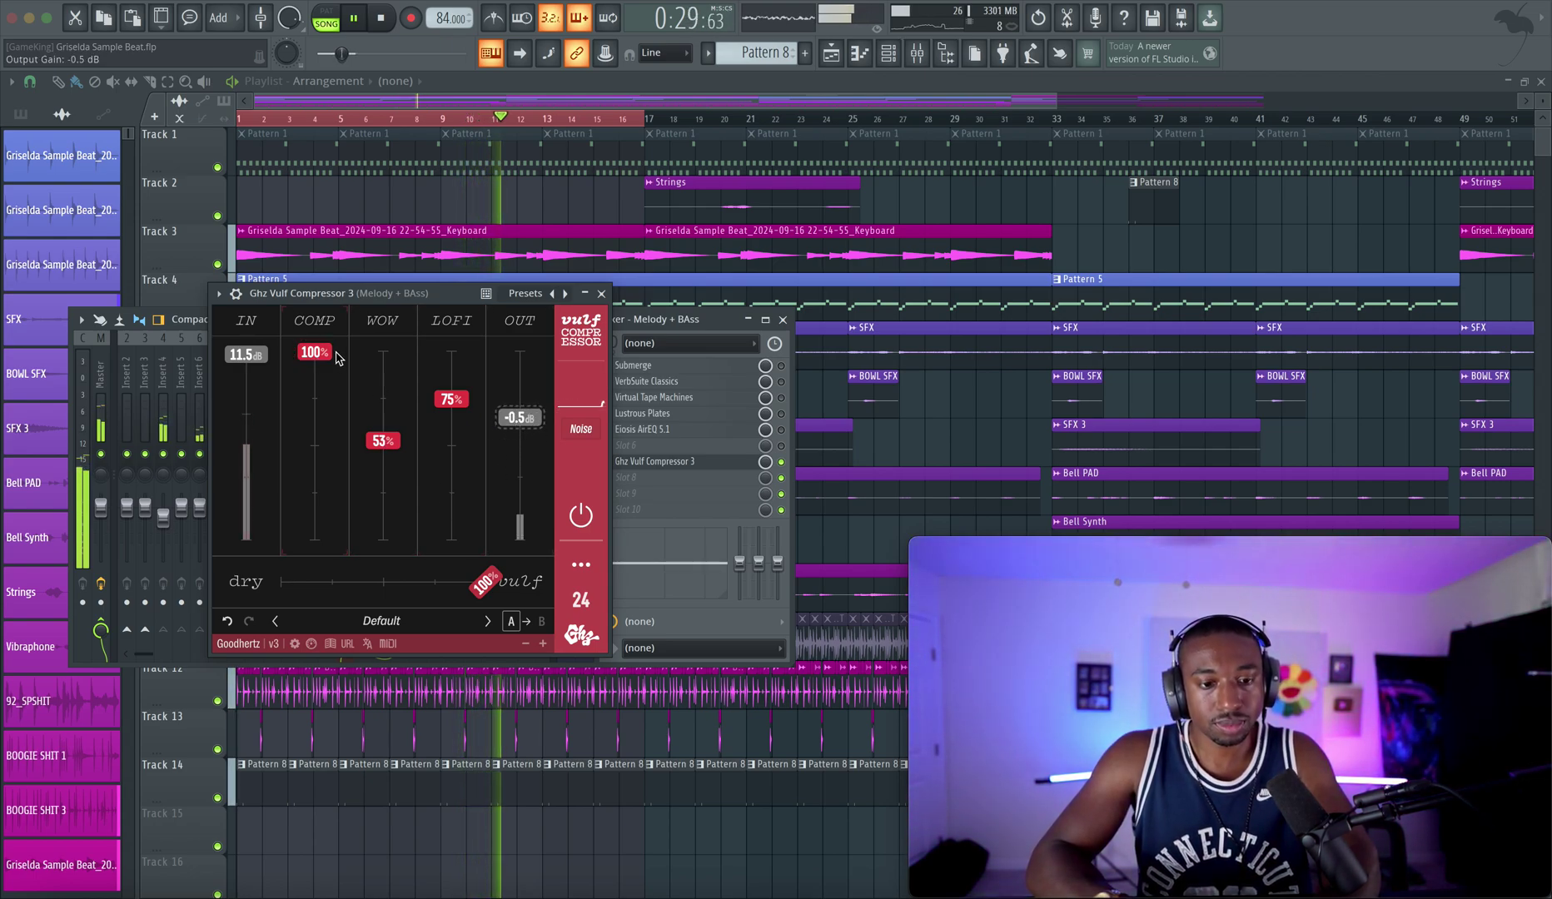
pyautogui.moveTo(247, 355); pyautogui.dragTo(254, 423)
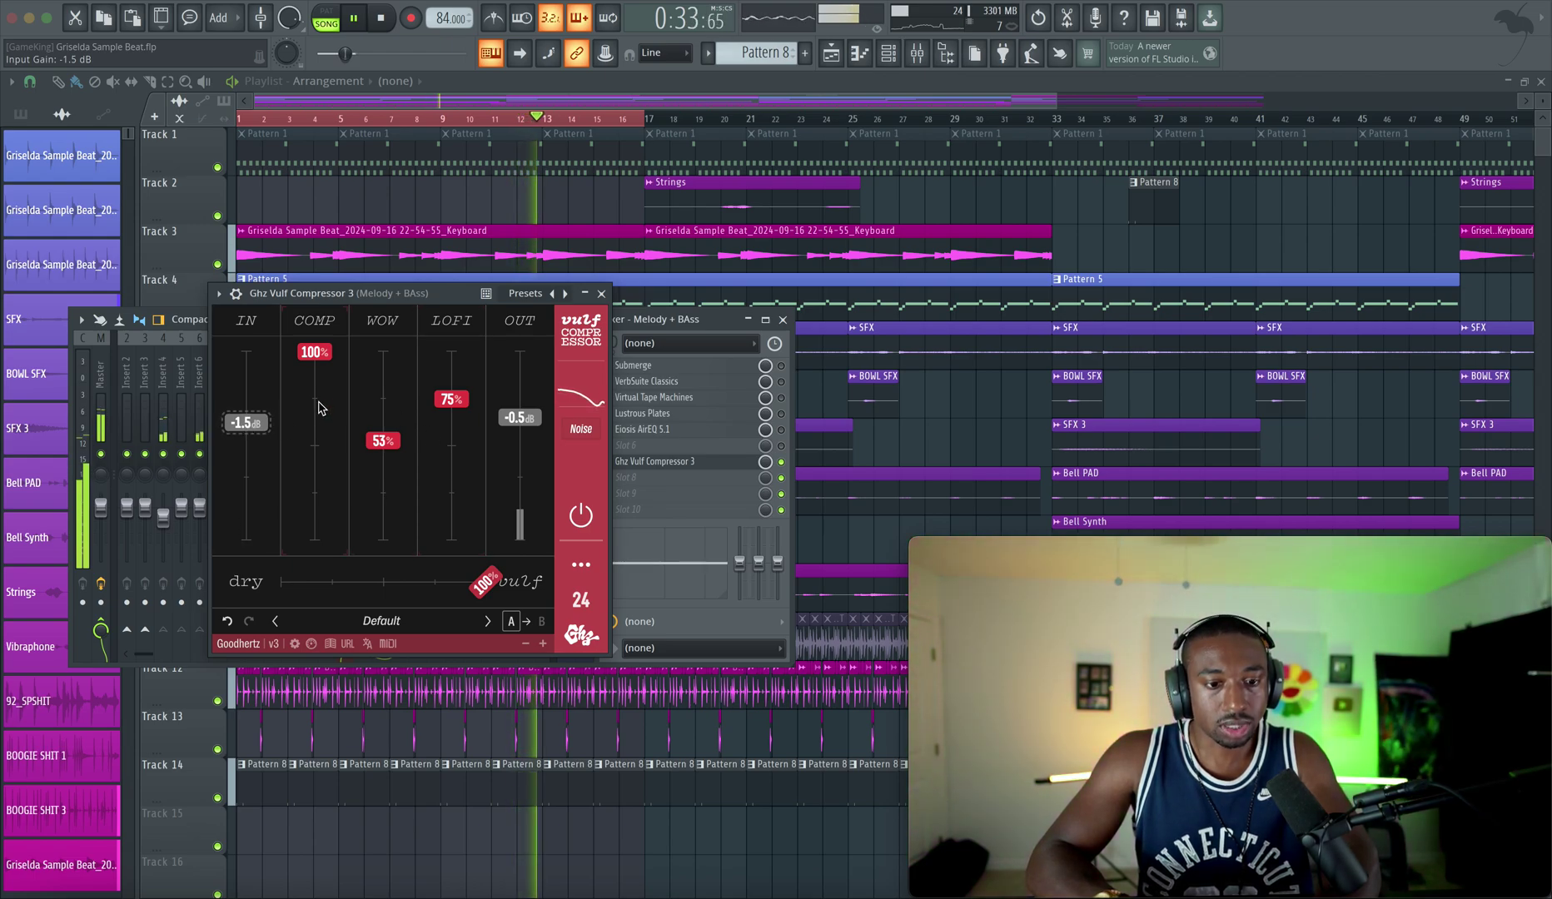
# Dial the Vulf to 65% compression, 58% wow, 23% lo-fi, 0 dB input and output
pyautogui.moveTo(314, 351)
pyautogui.mouseDown()
pyautogui.moveTo(314, 430)
pyautogui.moveTo(394, 430)
pyautogui.moveTo(383, 399)
pyautogui.moveTo(450, 499)
pyautogui.mouseUp()
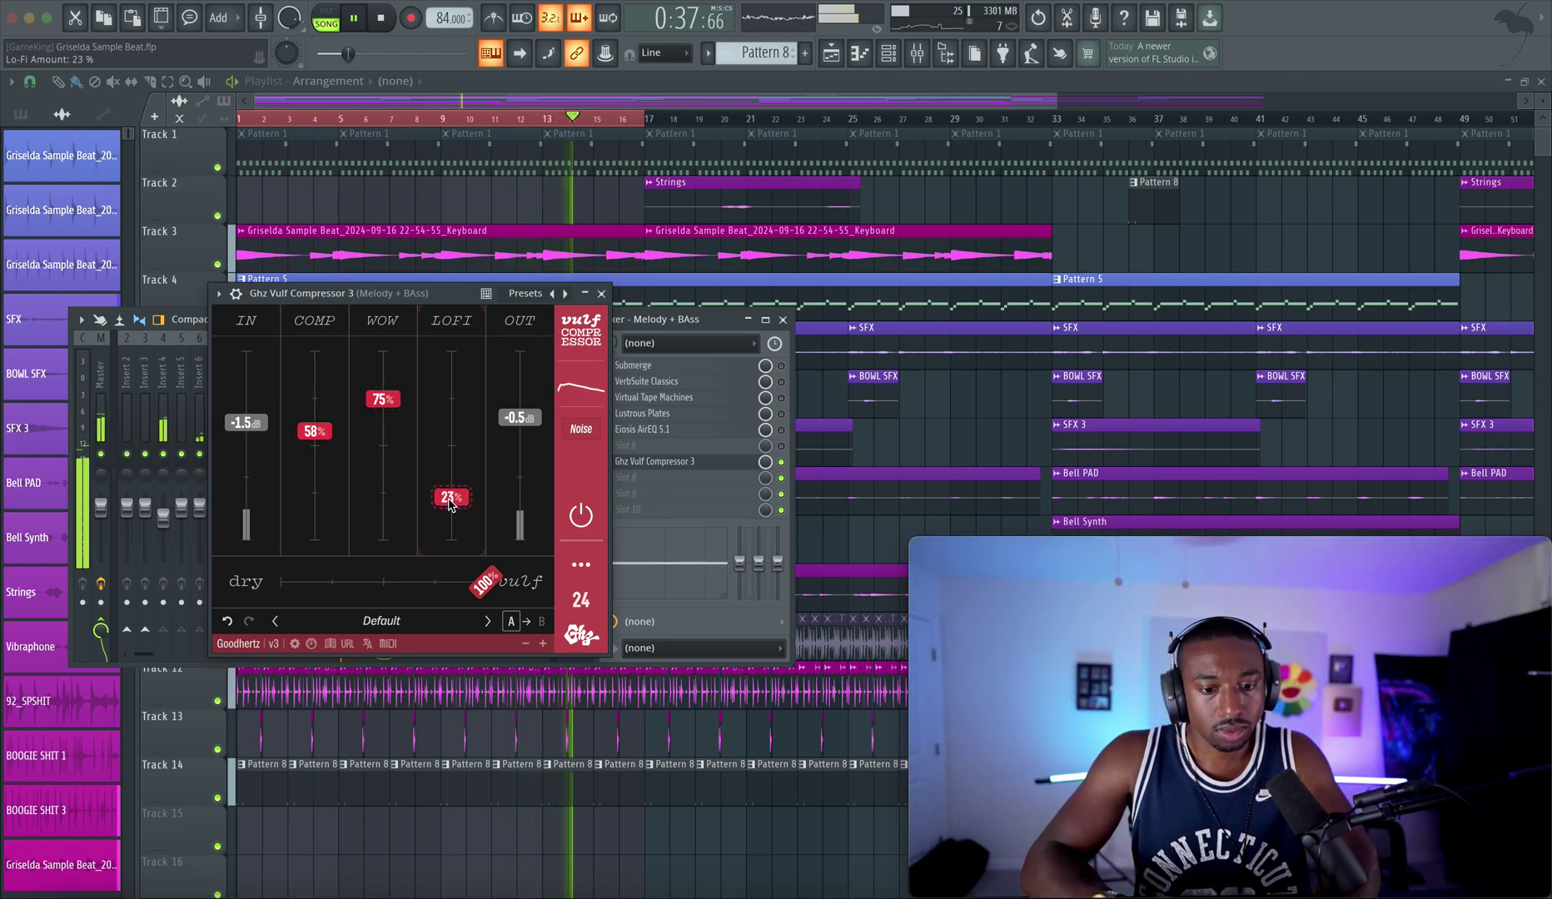
pyautogui.moveTo(383, 403)
pyautogui.mouseDown()
pyautogui.moveTo(379, 441)
pyautogui.moveTo(262, 425)
pyautogui.mouseUp()
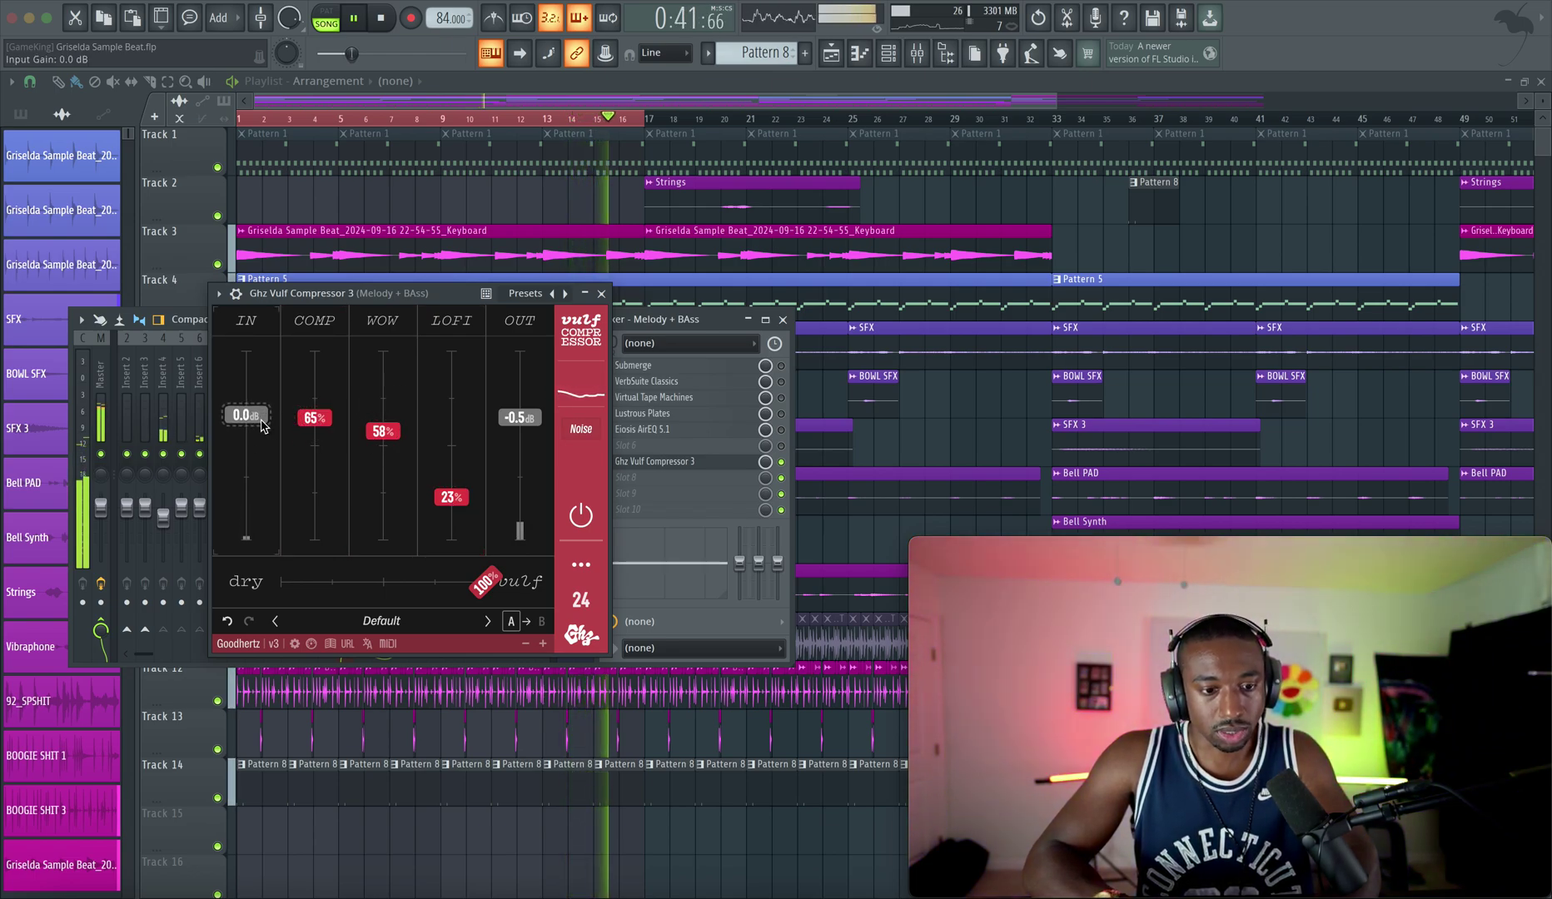
pyautogui.moveTo(522, 422); pyautogui.dragTo(522, 418)
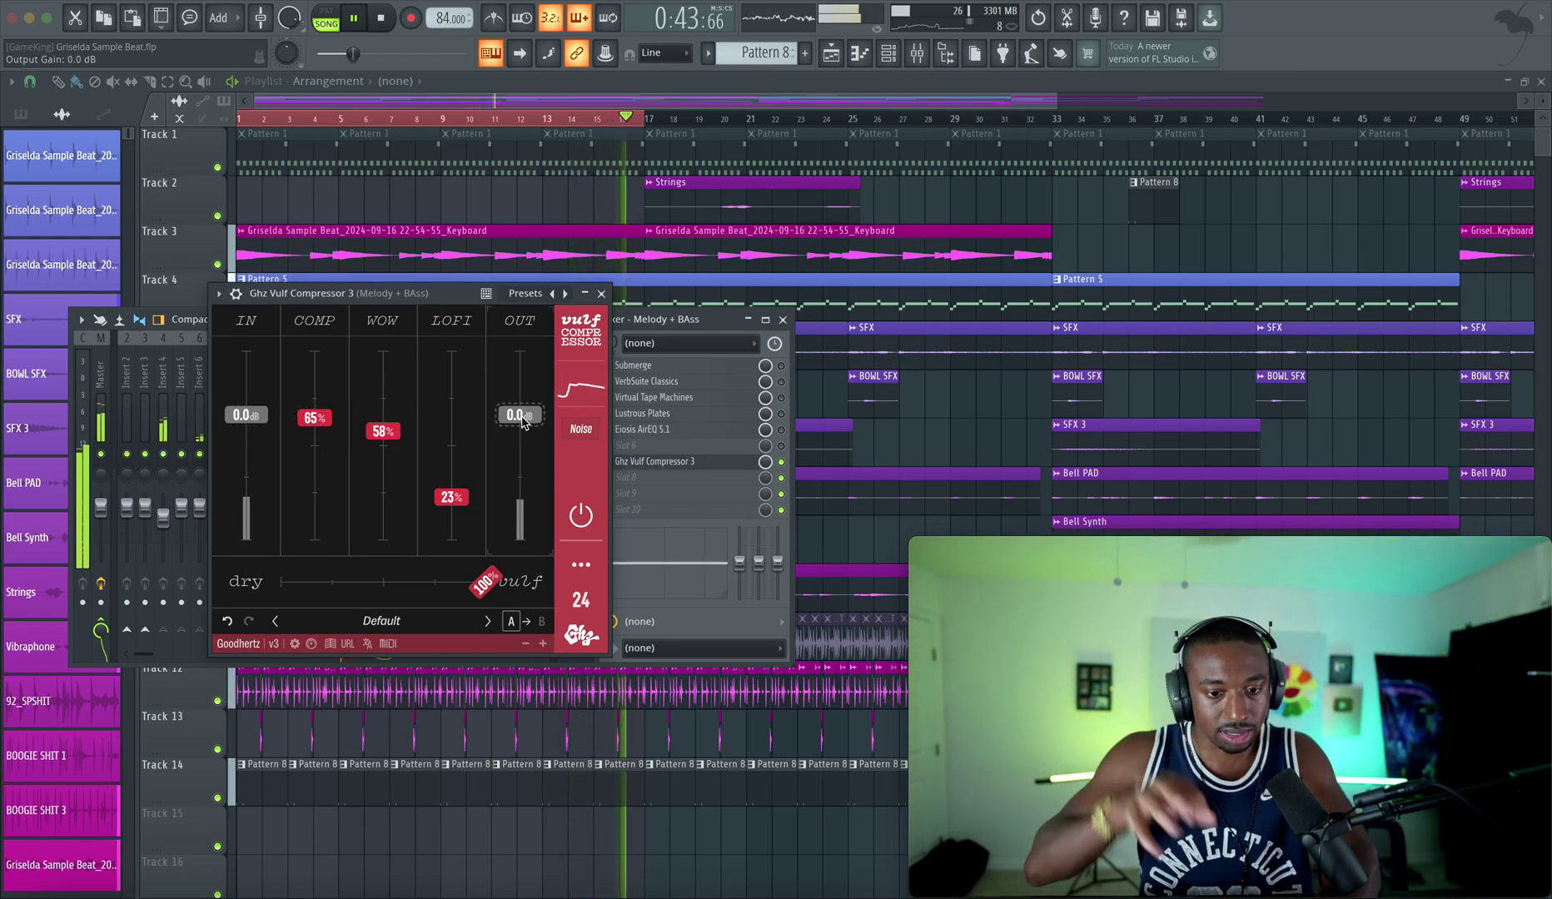
# Close the Vulf window, stop playback, and bring up the audio settings
pyautogui.press('Escape')
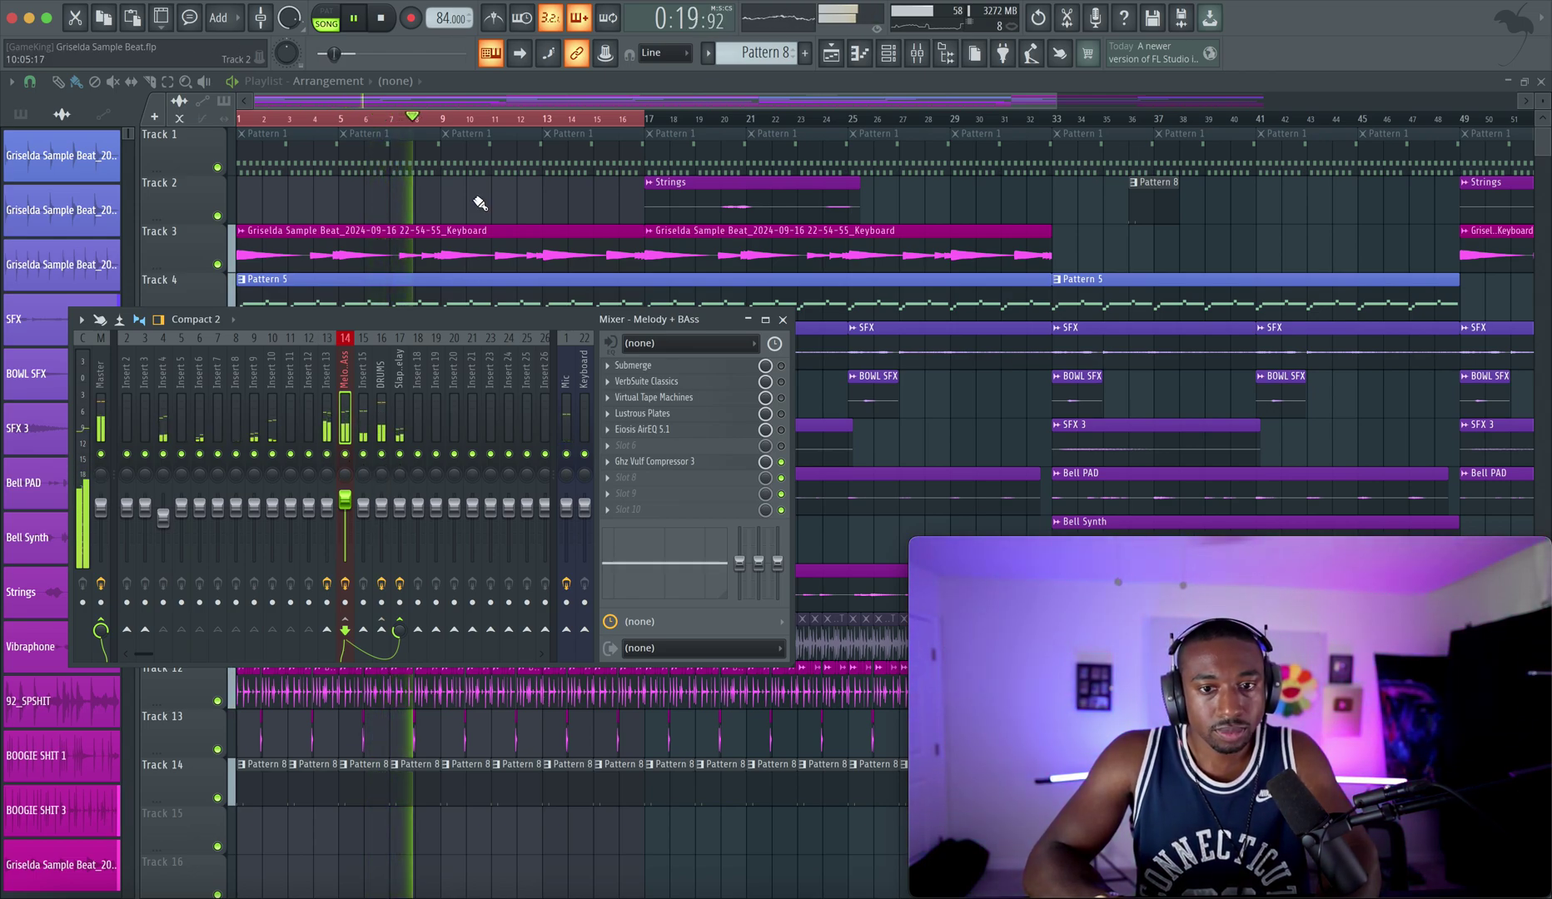
pyautogui.press('space')
pyautogui.click(349, 1)
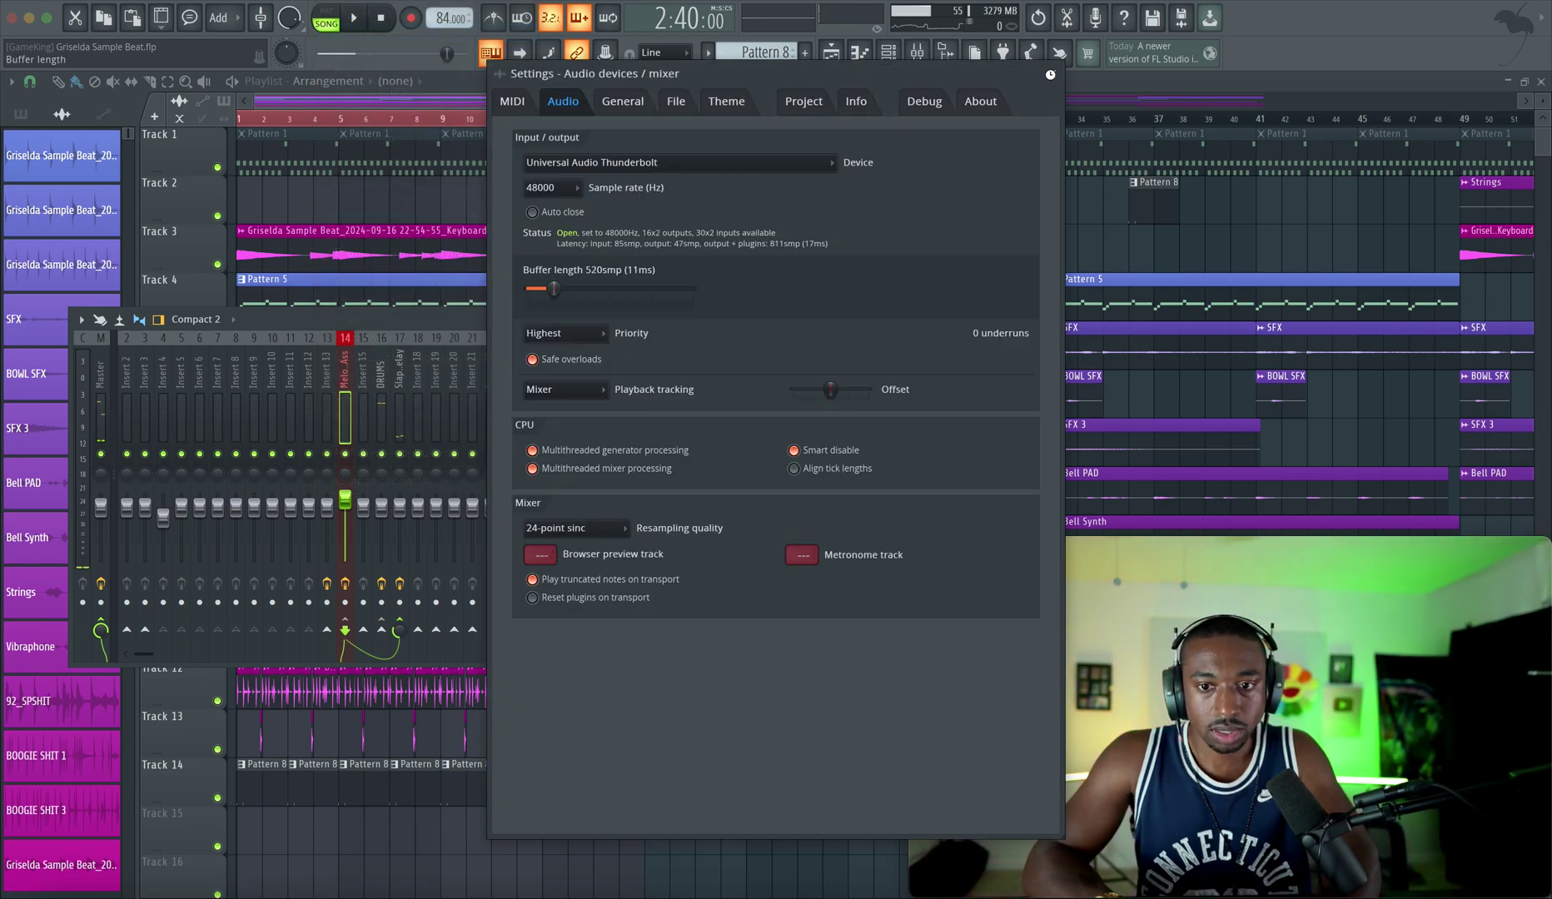
pyautogui.press('Escape')
pyautogui.press('space')
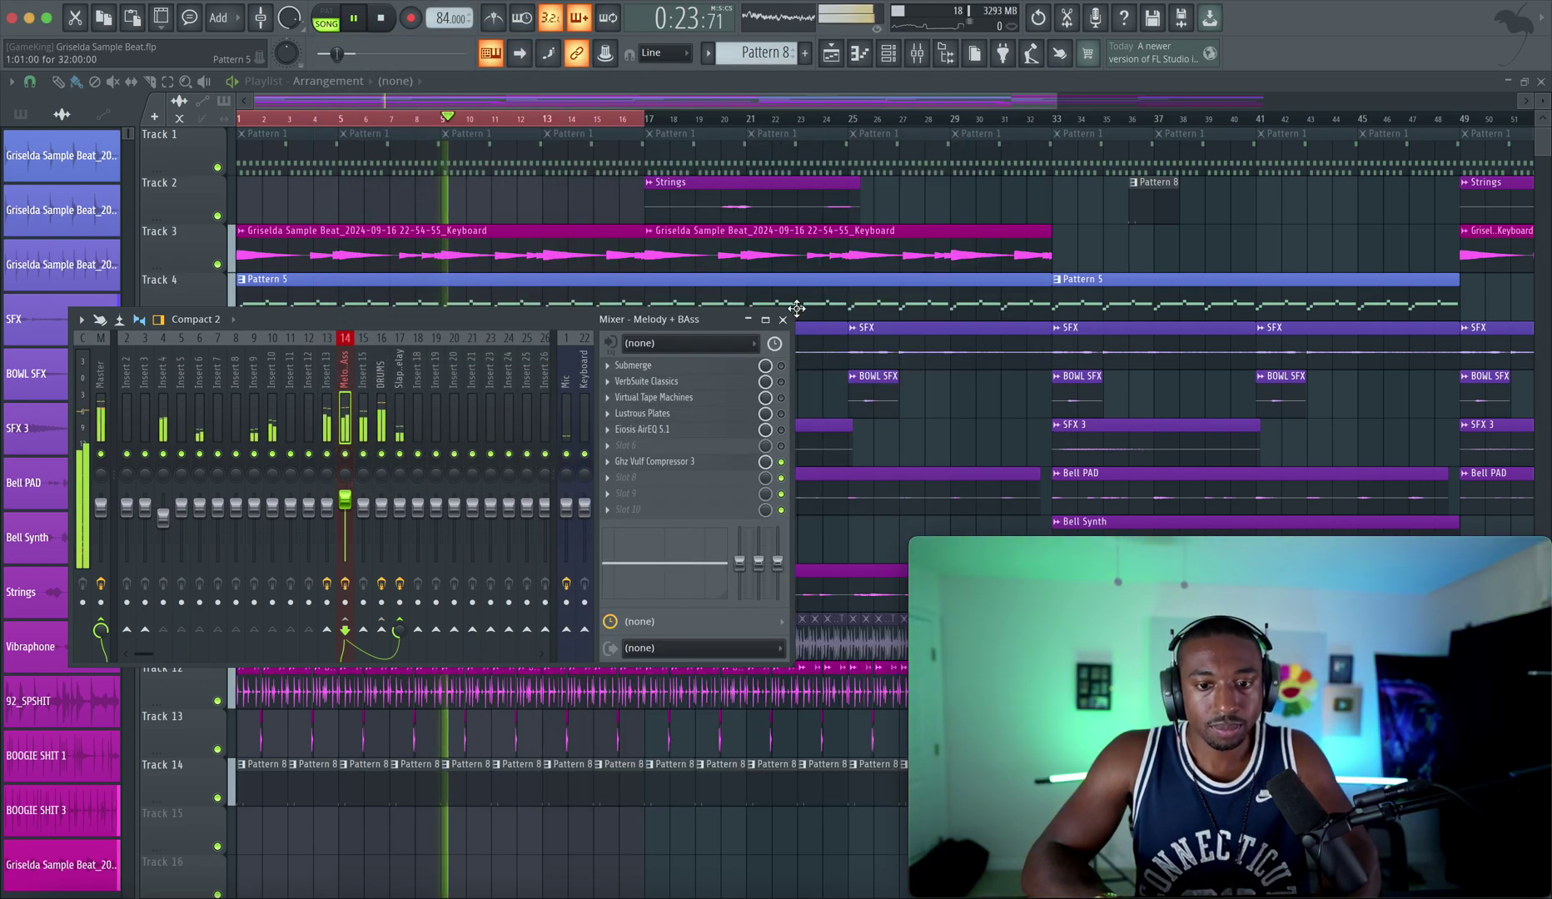
pyautogui.click(783, 319)
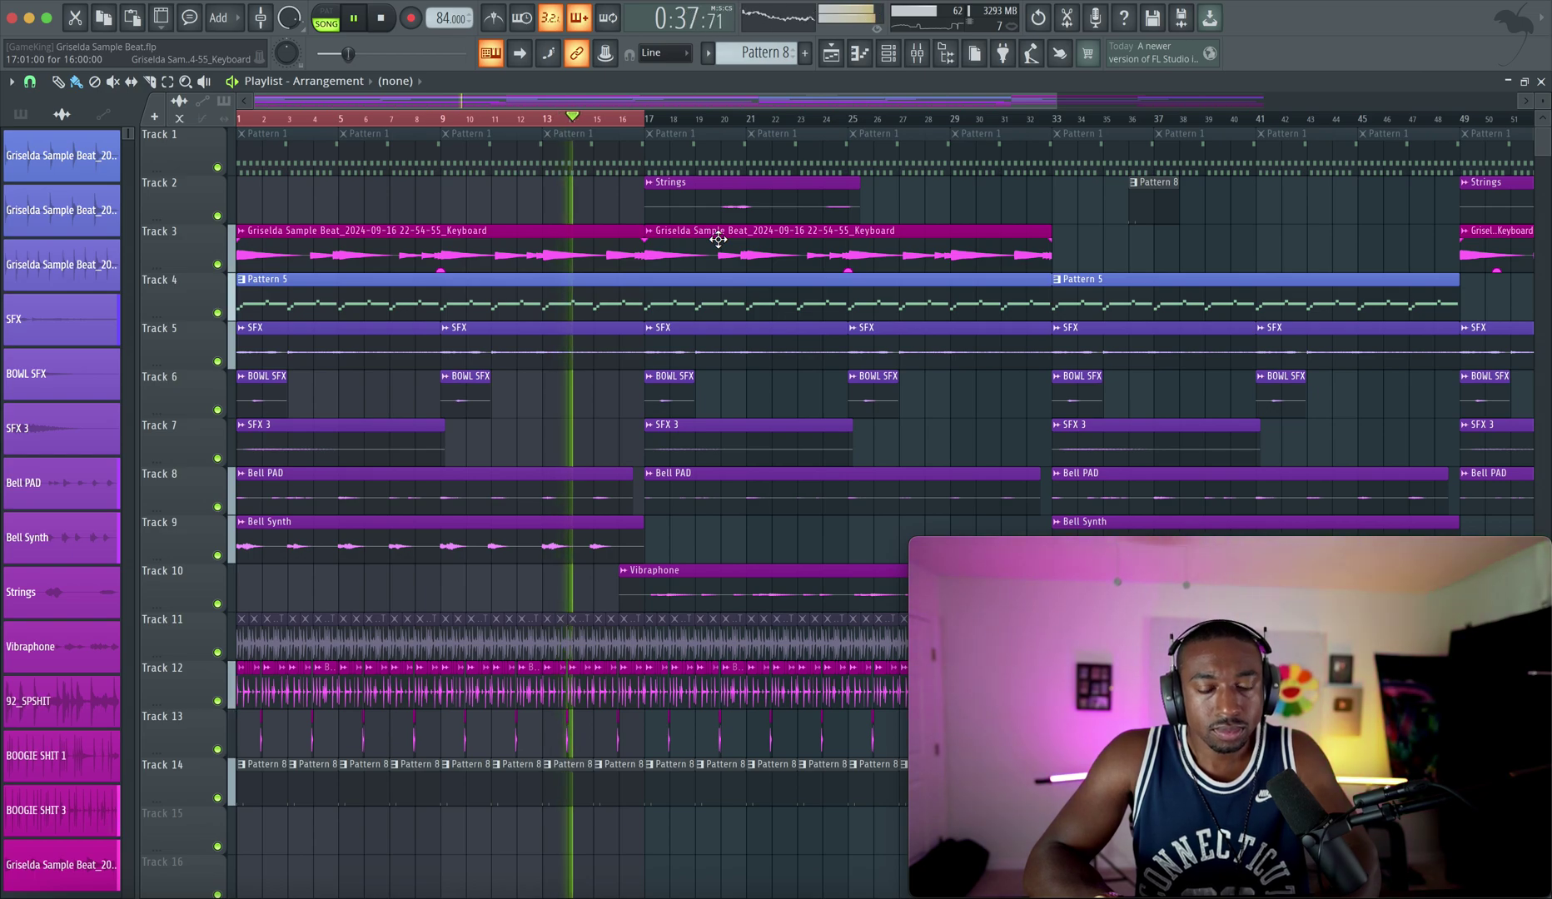
# Lower the DRUMS fader, restart playback, and reopen Vulf Compressor on Melody + BAss
pyautogui.click(924, 60)
pyautogui.press('space')
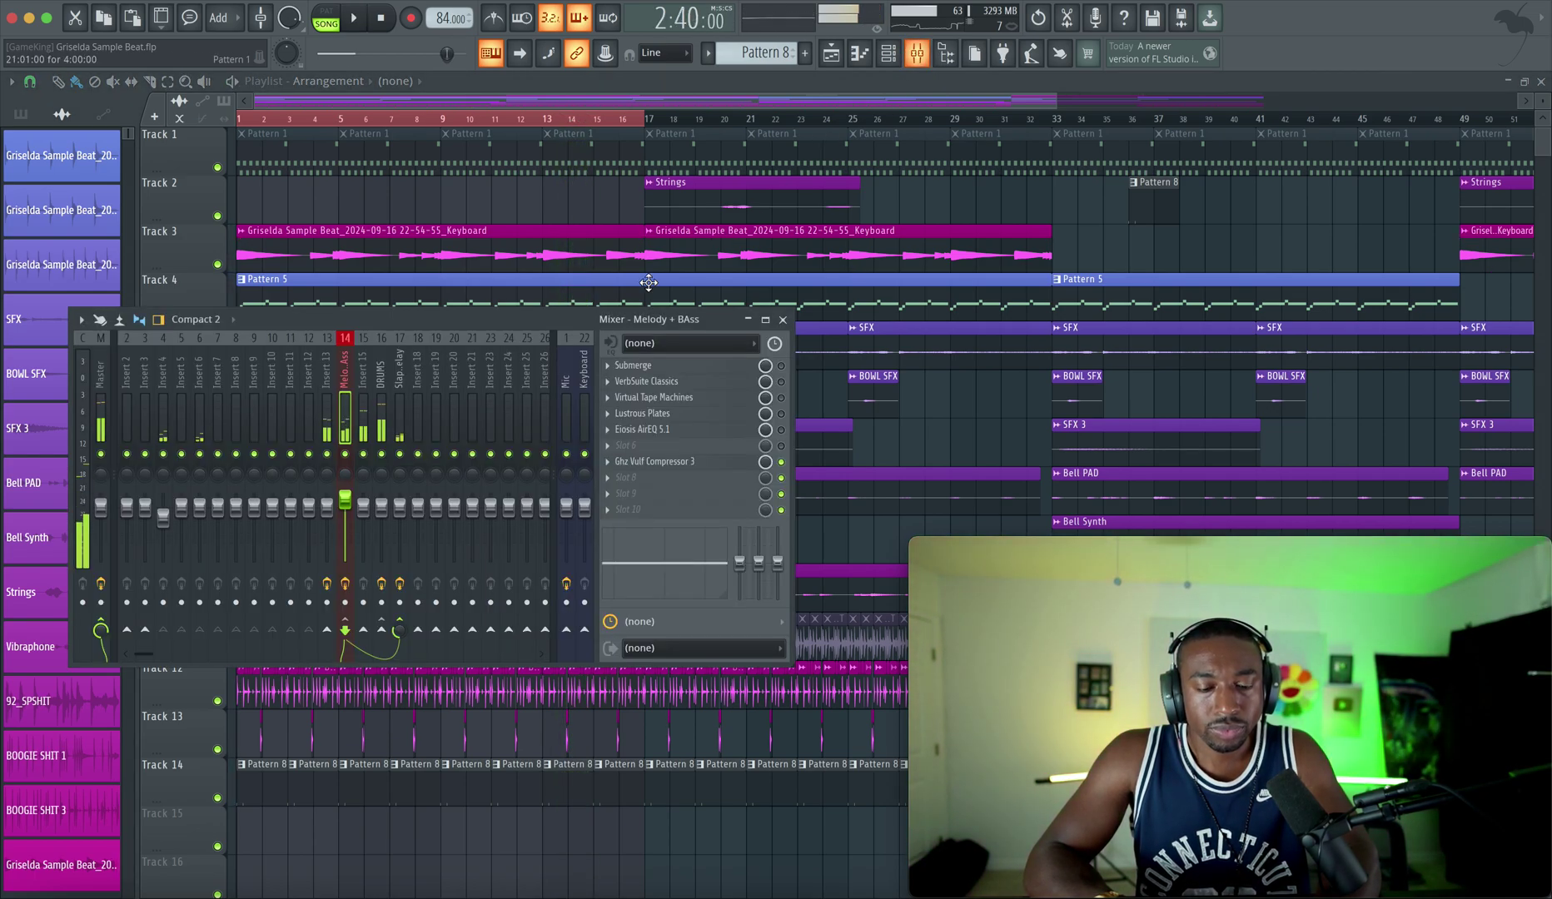
pyautogui.click(387, 415)
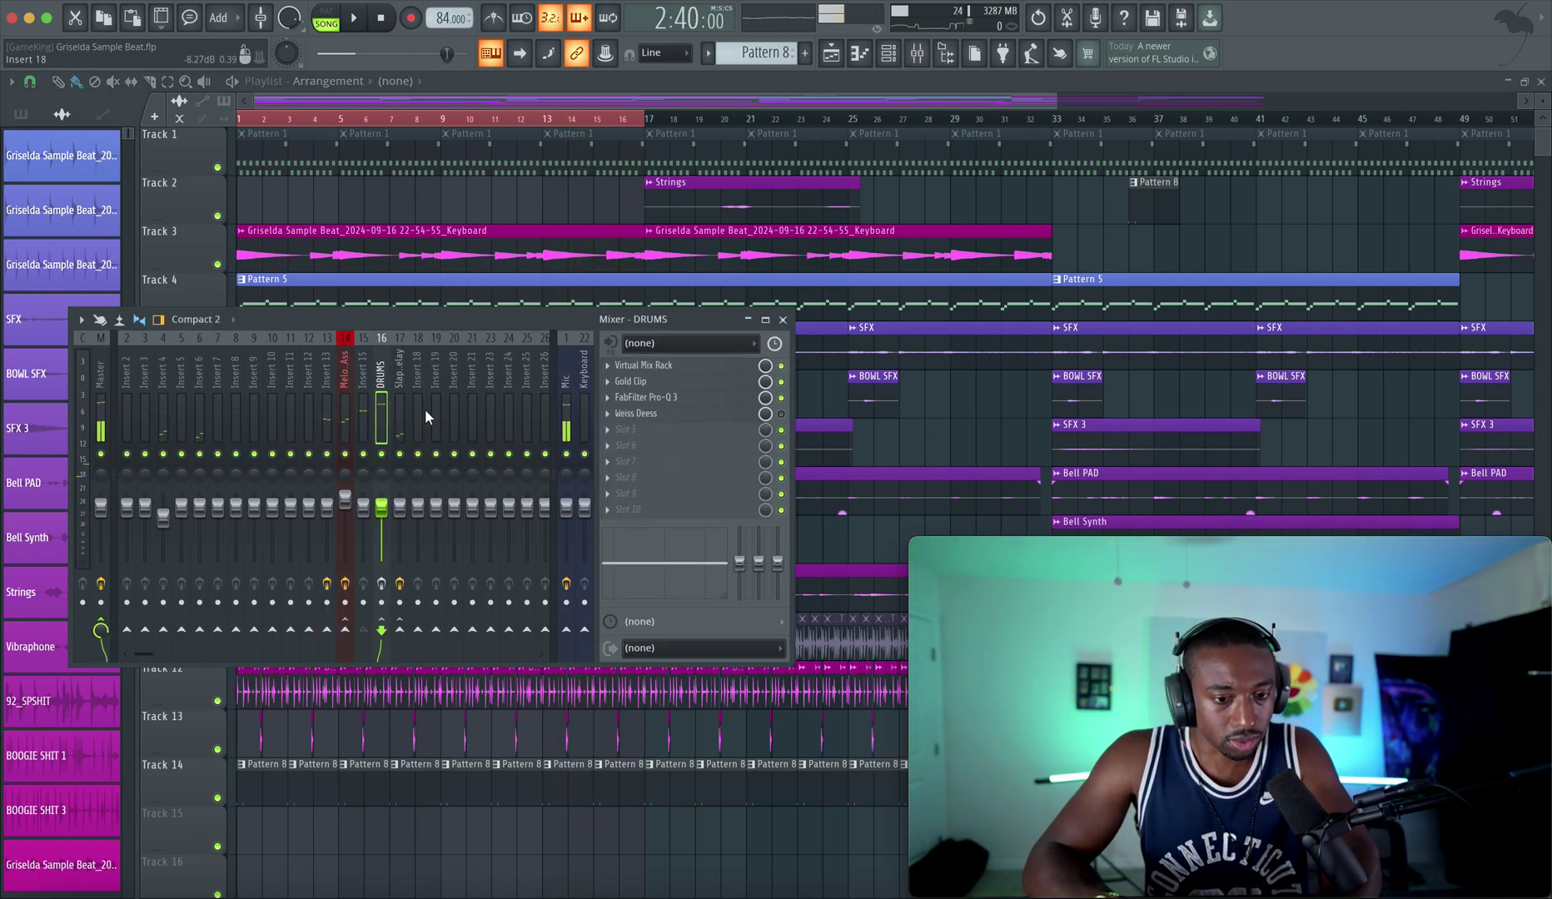
pyautogui.click(342, 407)
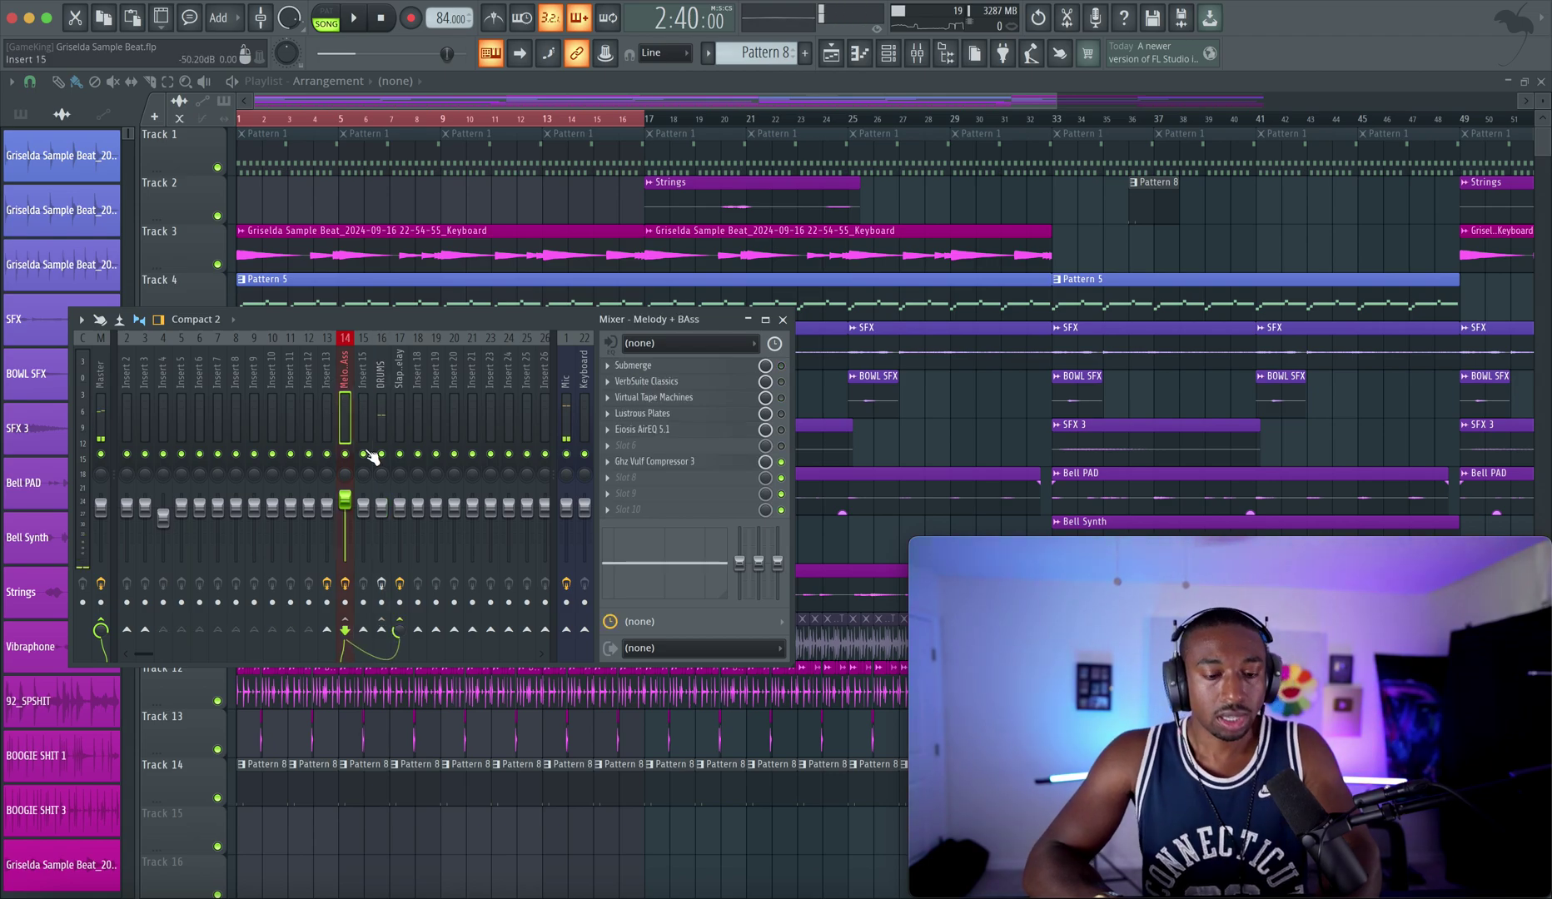
pyautogui.moveTo(377, 513); pyautogui.dragTo(379, 567)
pyautogui.press('space')
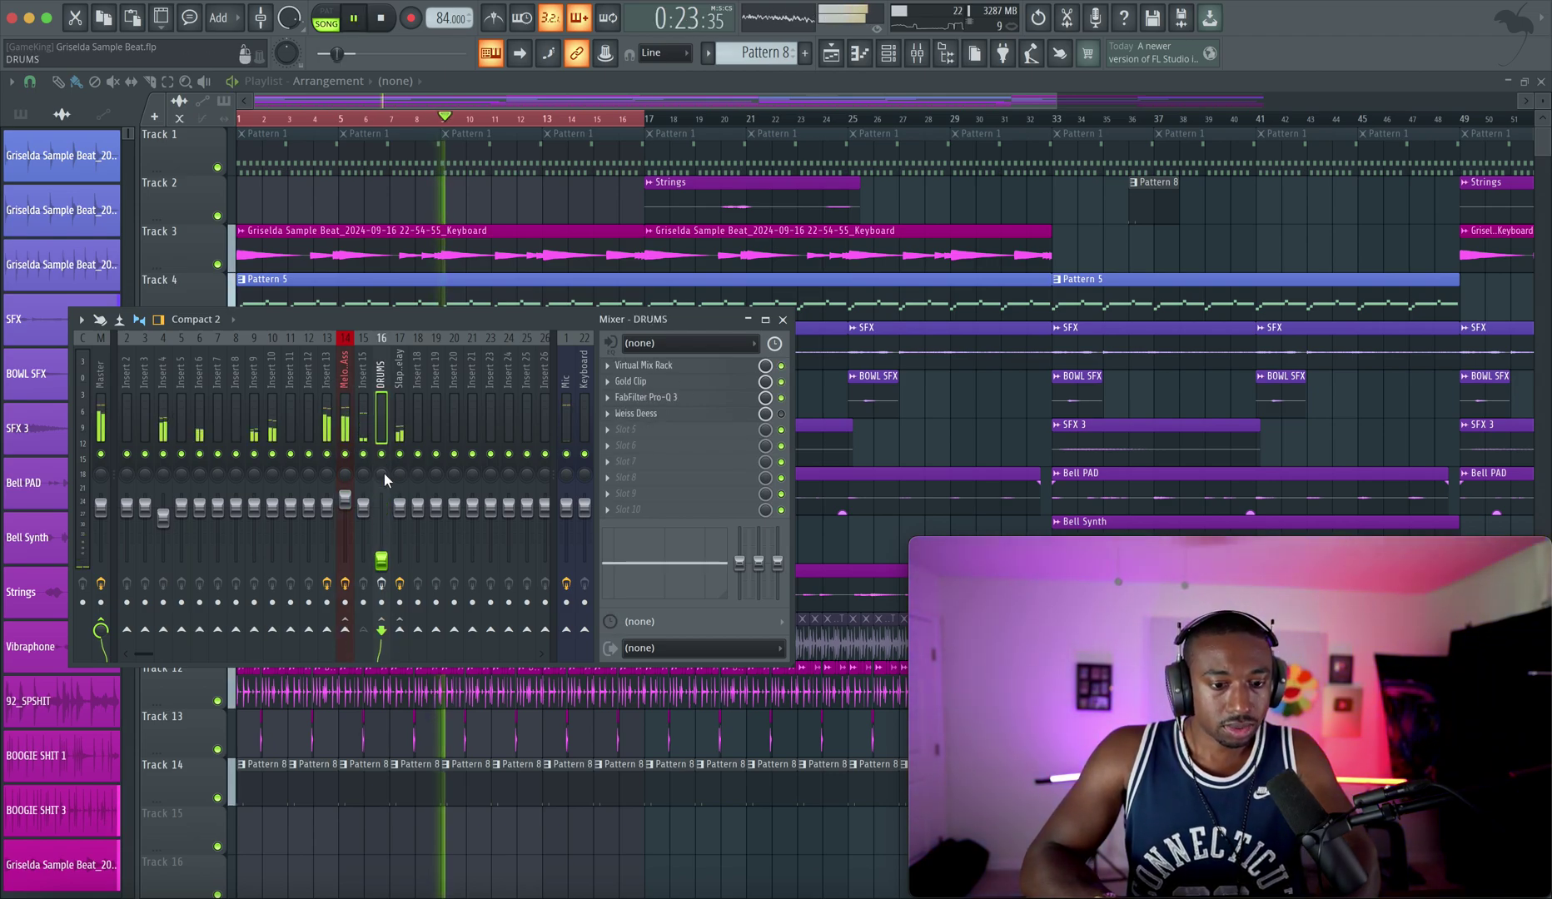
pyautogui.click(353, 425)
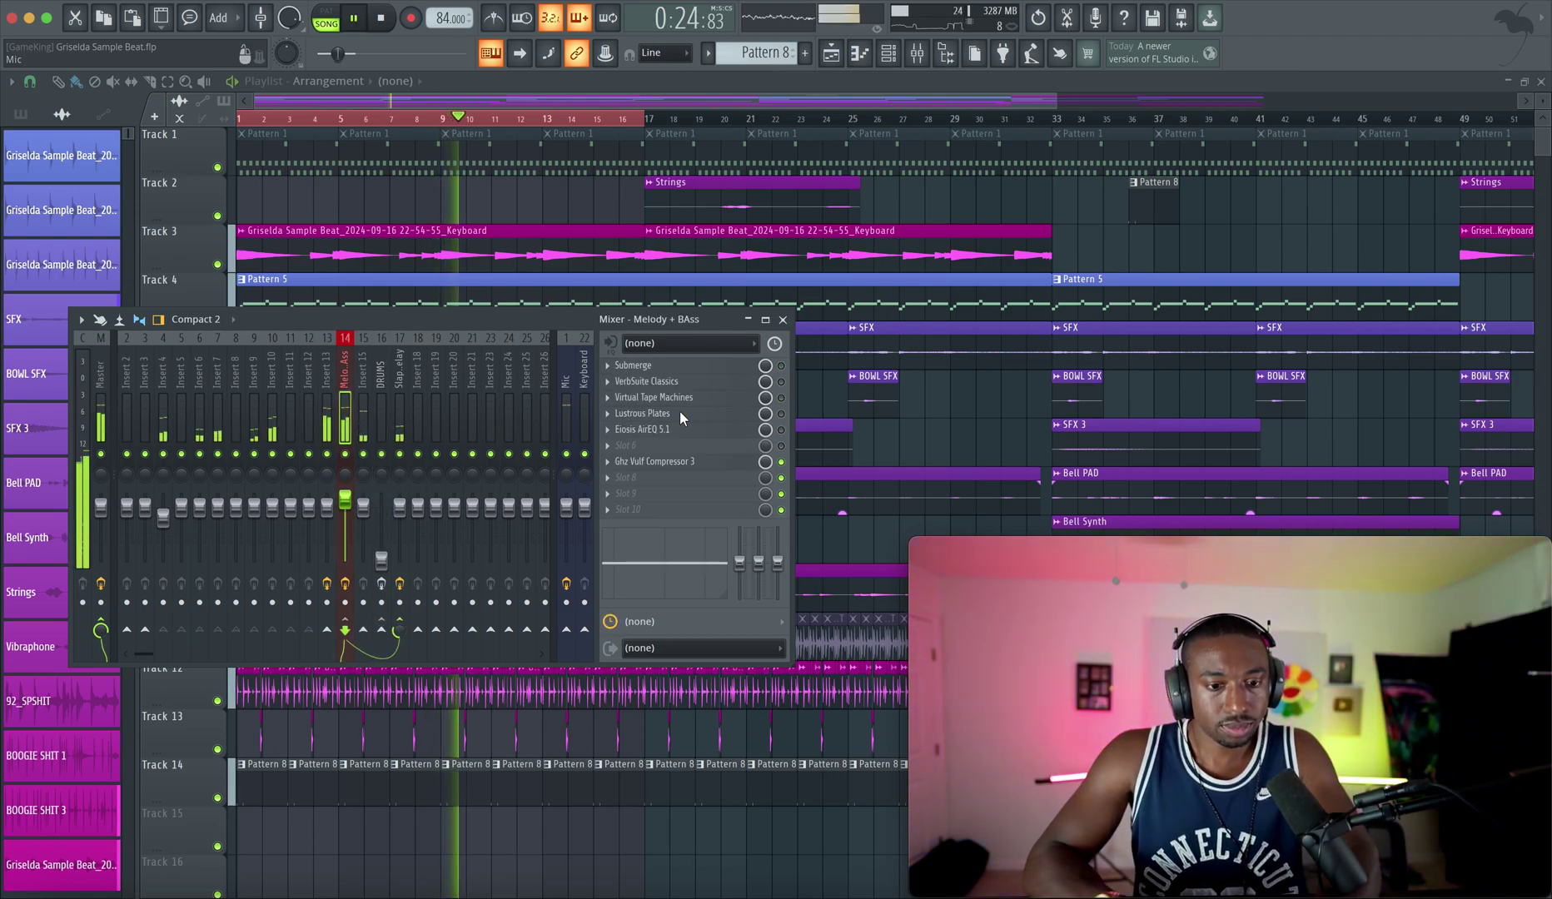
pyautogui.click(658, 461)
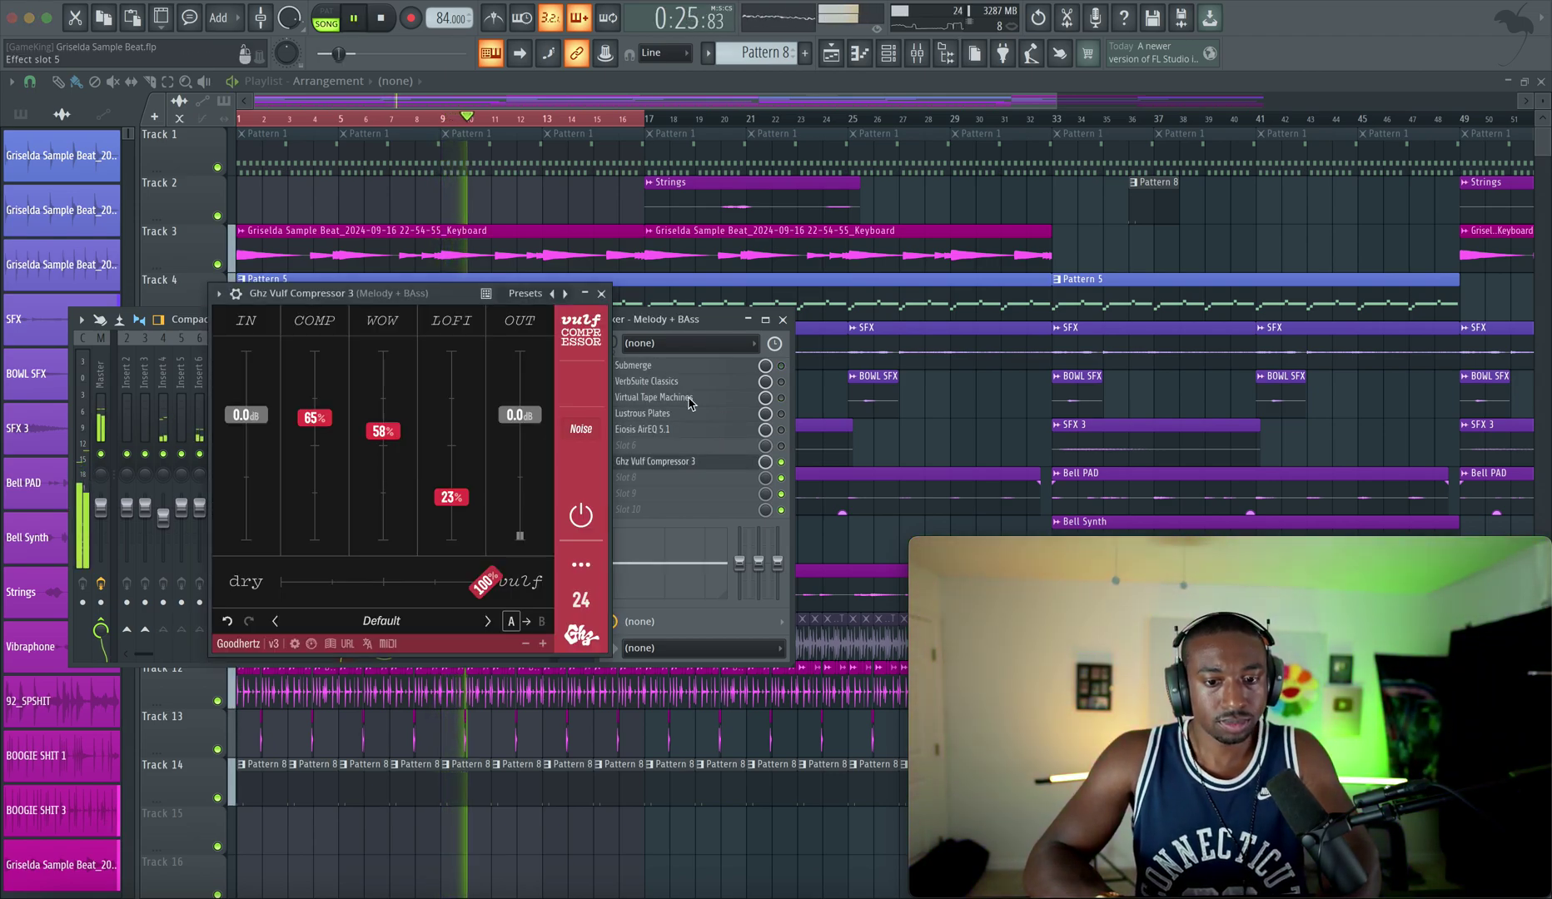
# A/B the Vulf Compressor on and off, then set wow to 72% and lo-fi to 85%
pyautogui.click(780, 461)
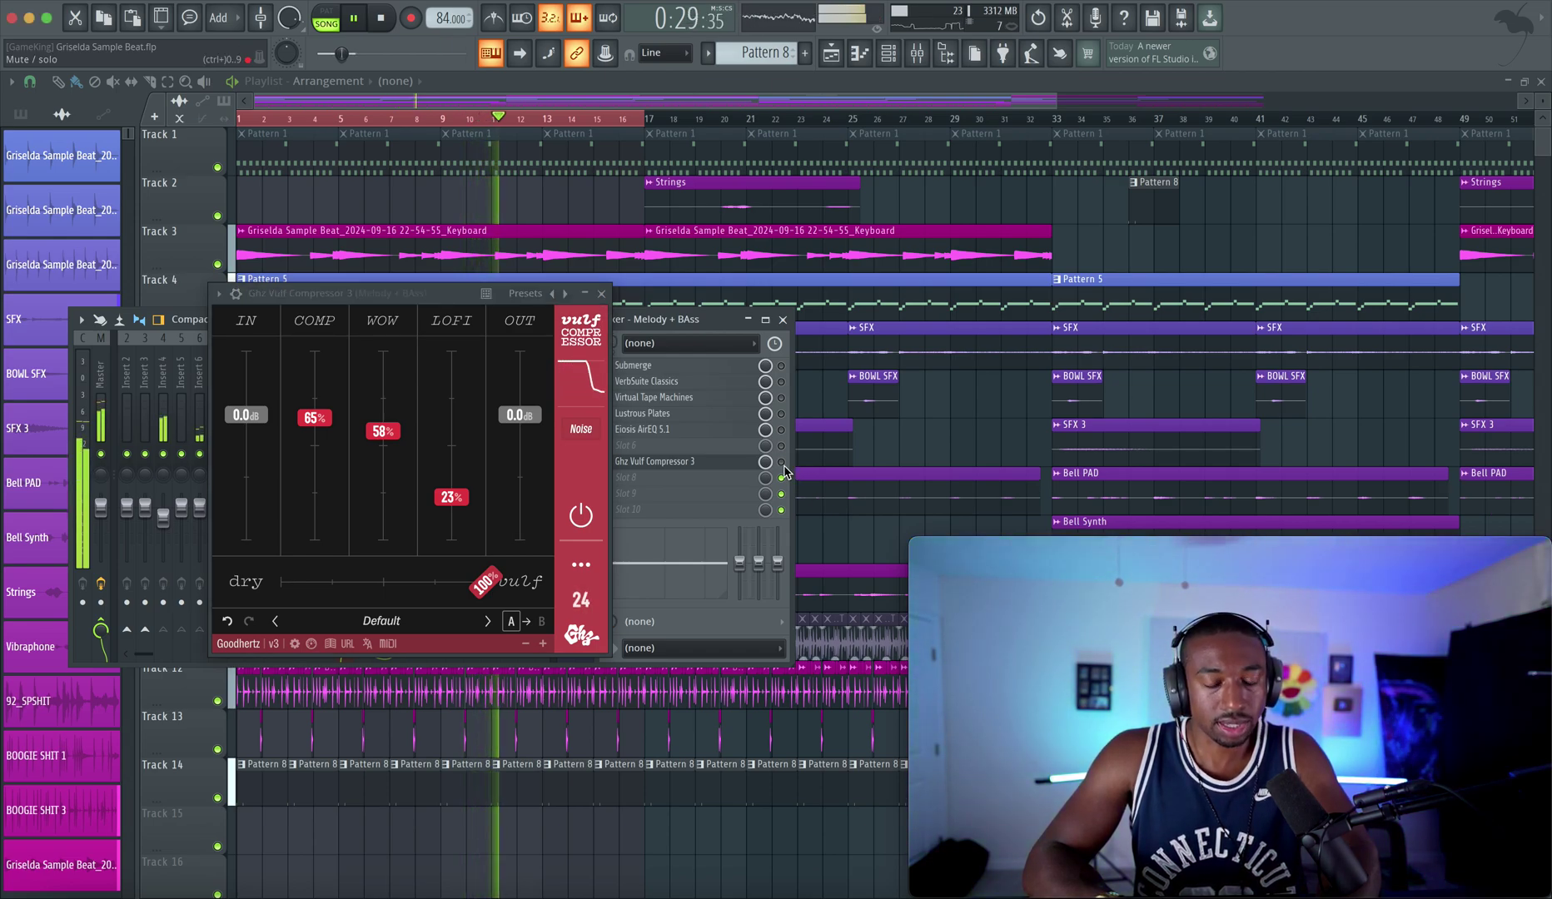
pyautogui.click(781, 464)
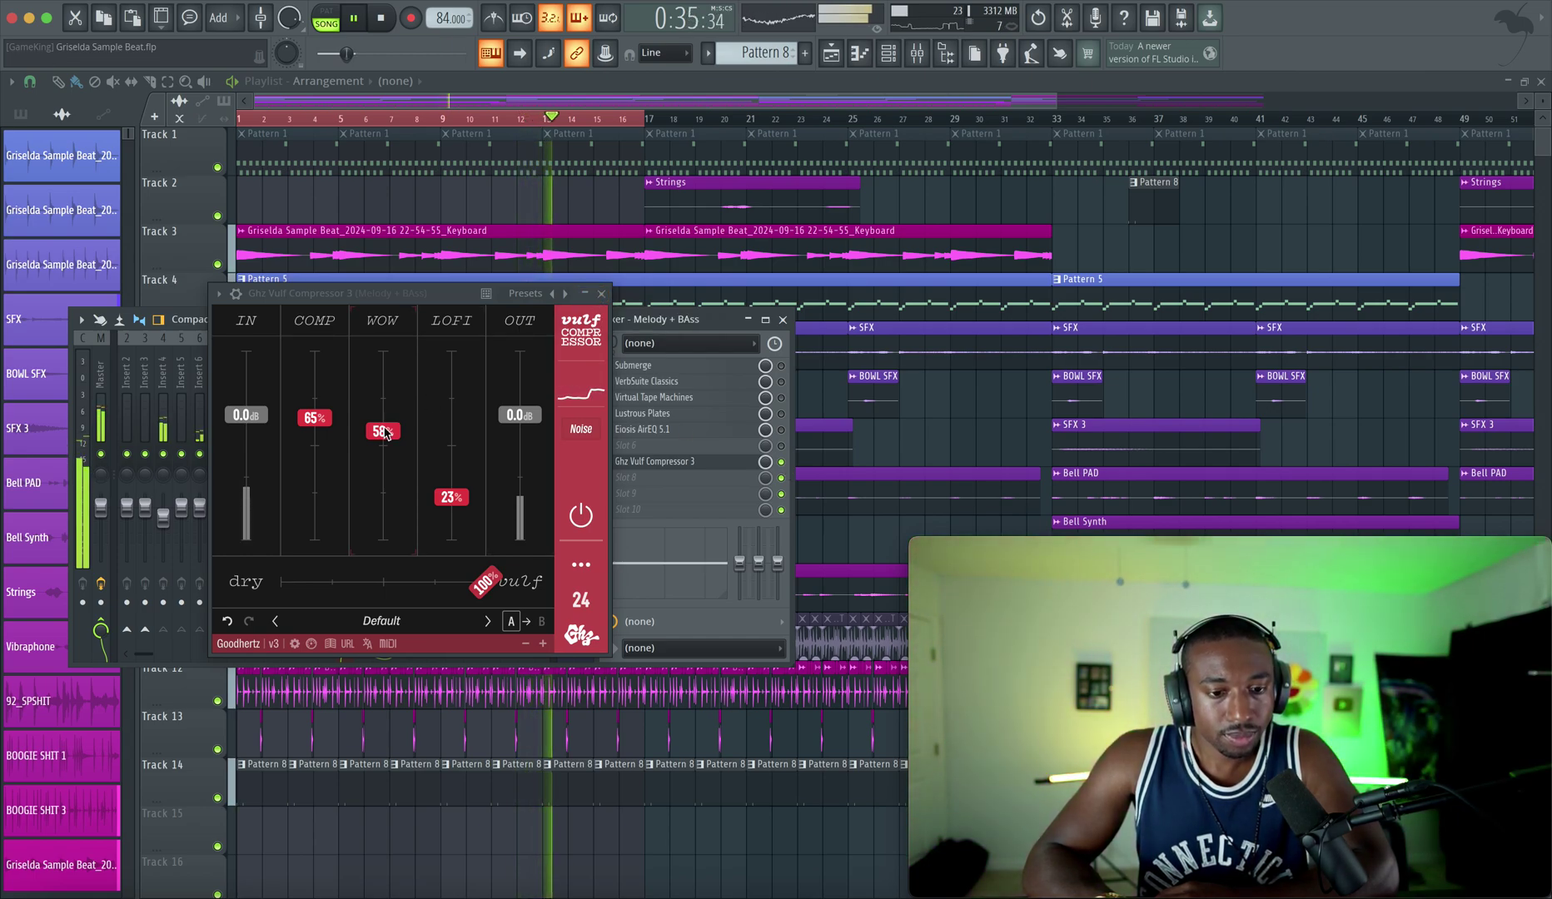
pyautogui.moveTo(383, 430)
pyautogui.mouseDown()
pyautogui.moveTo(387, 376)
pyautogui.moveTo(383, 406)
pyautogui.mouseUp()
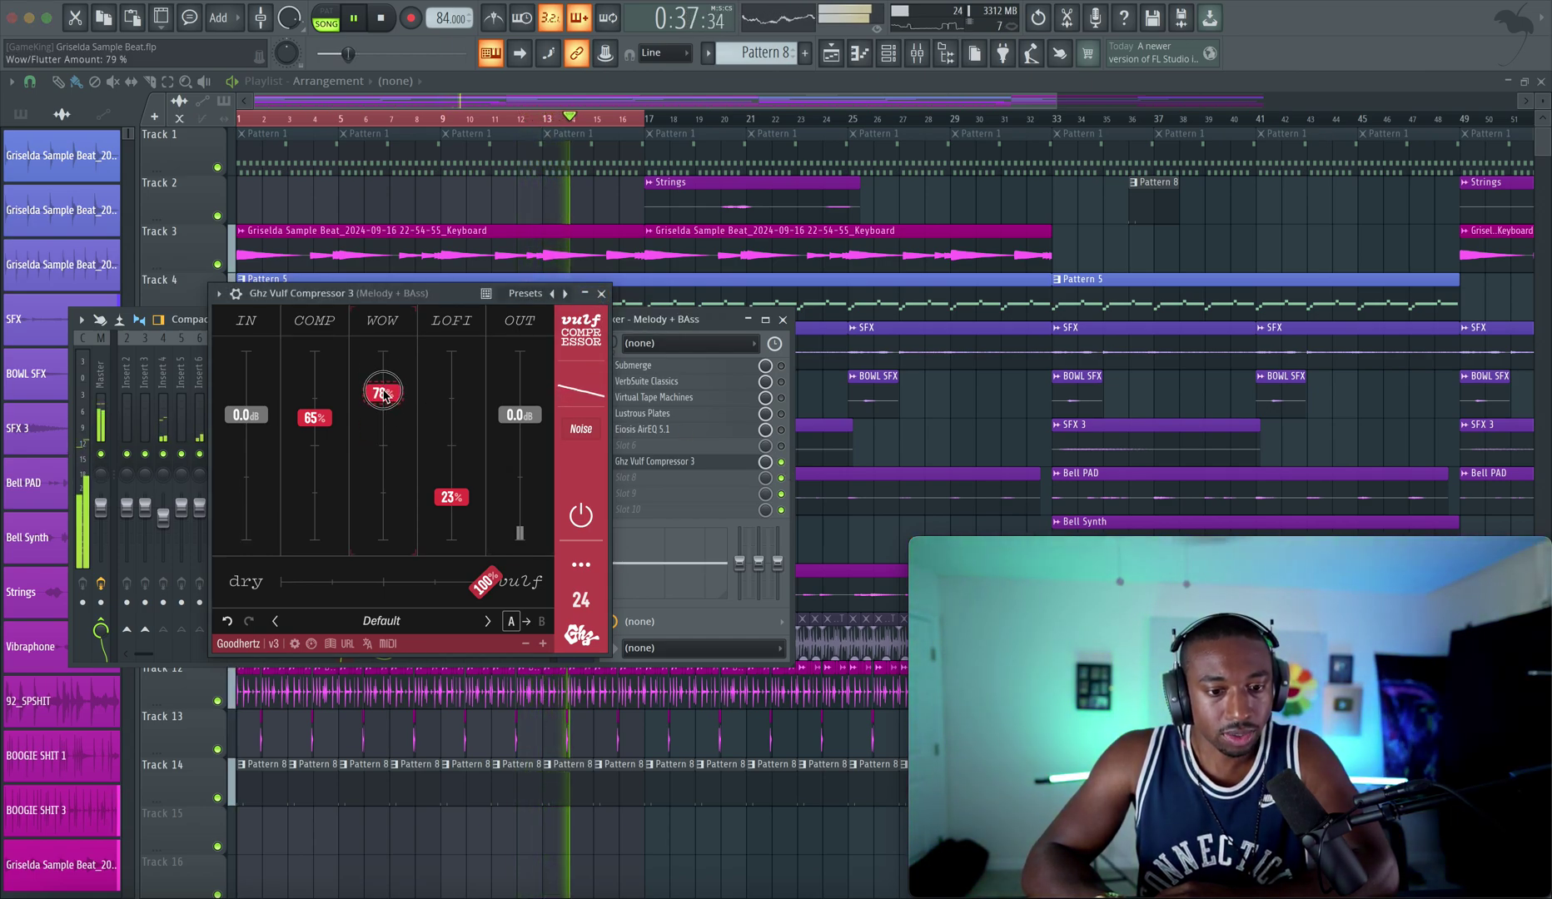
pyautogui.moveTo(450, 496); pyautogui.dragTo(438, 389)
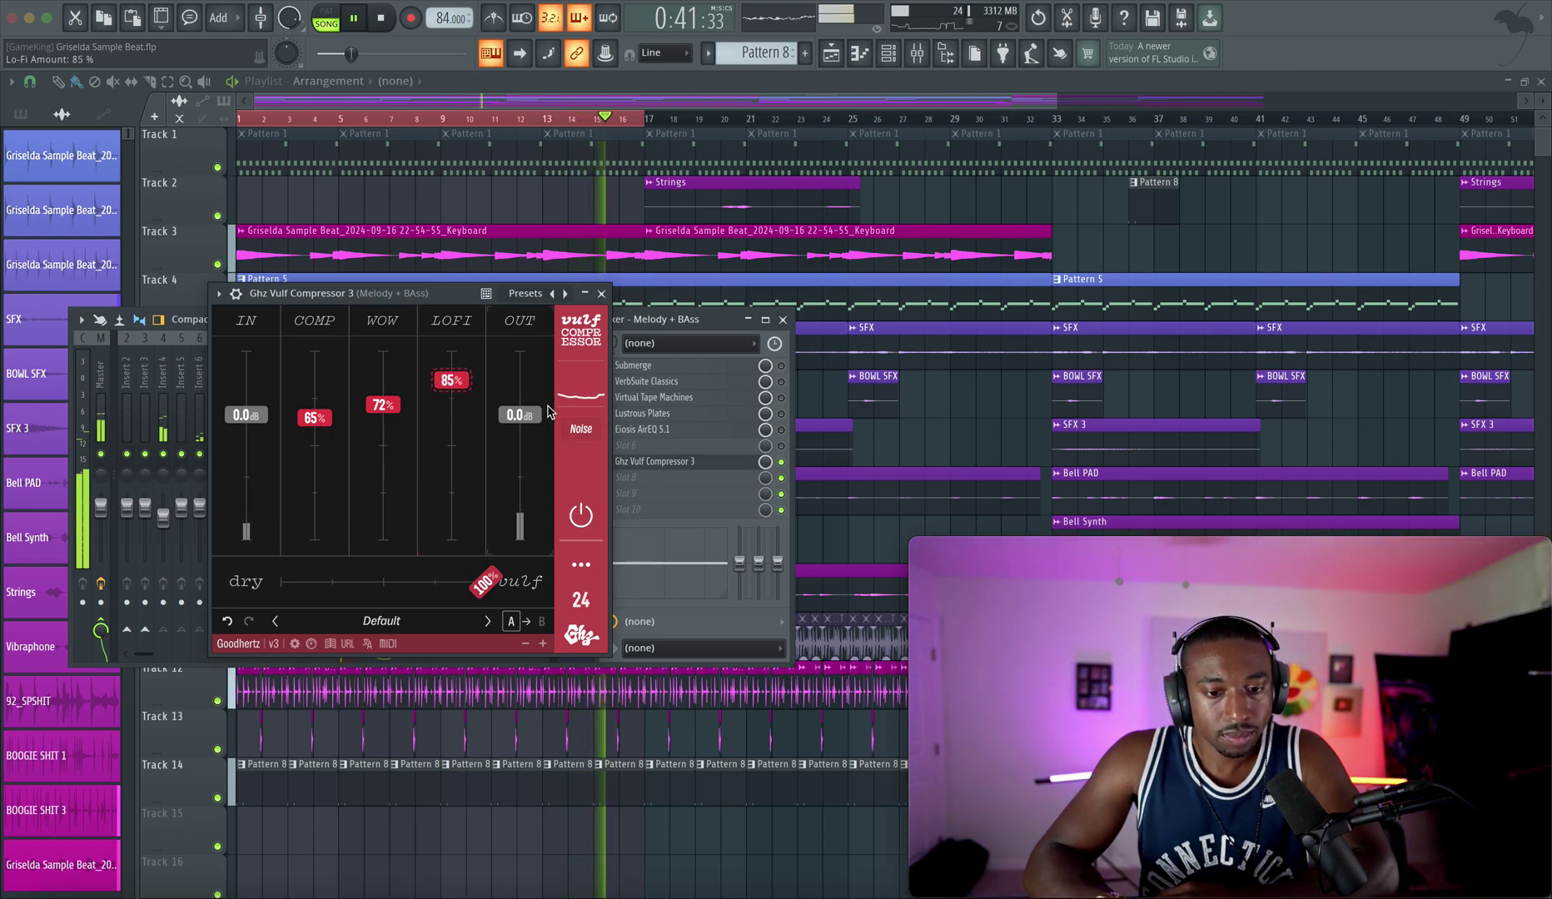
pyautogui.click(601, 294)
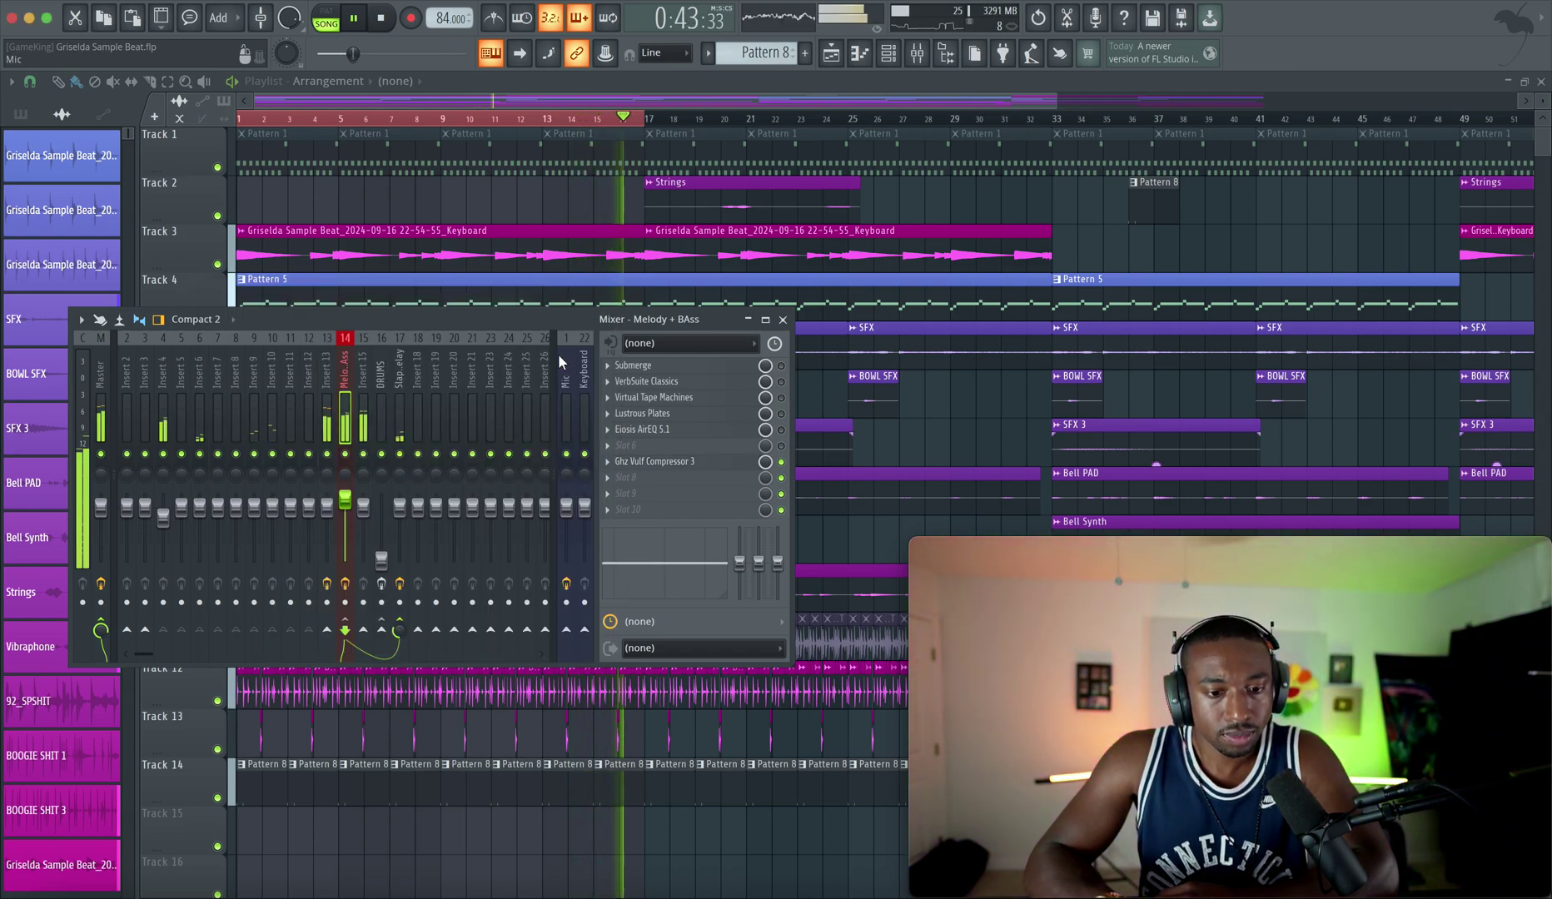
# Halt the audition of the lo-fi beat so the drums and melody go silent
pyautogui.press('space')
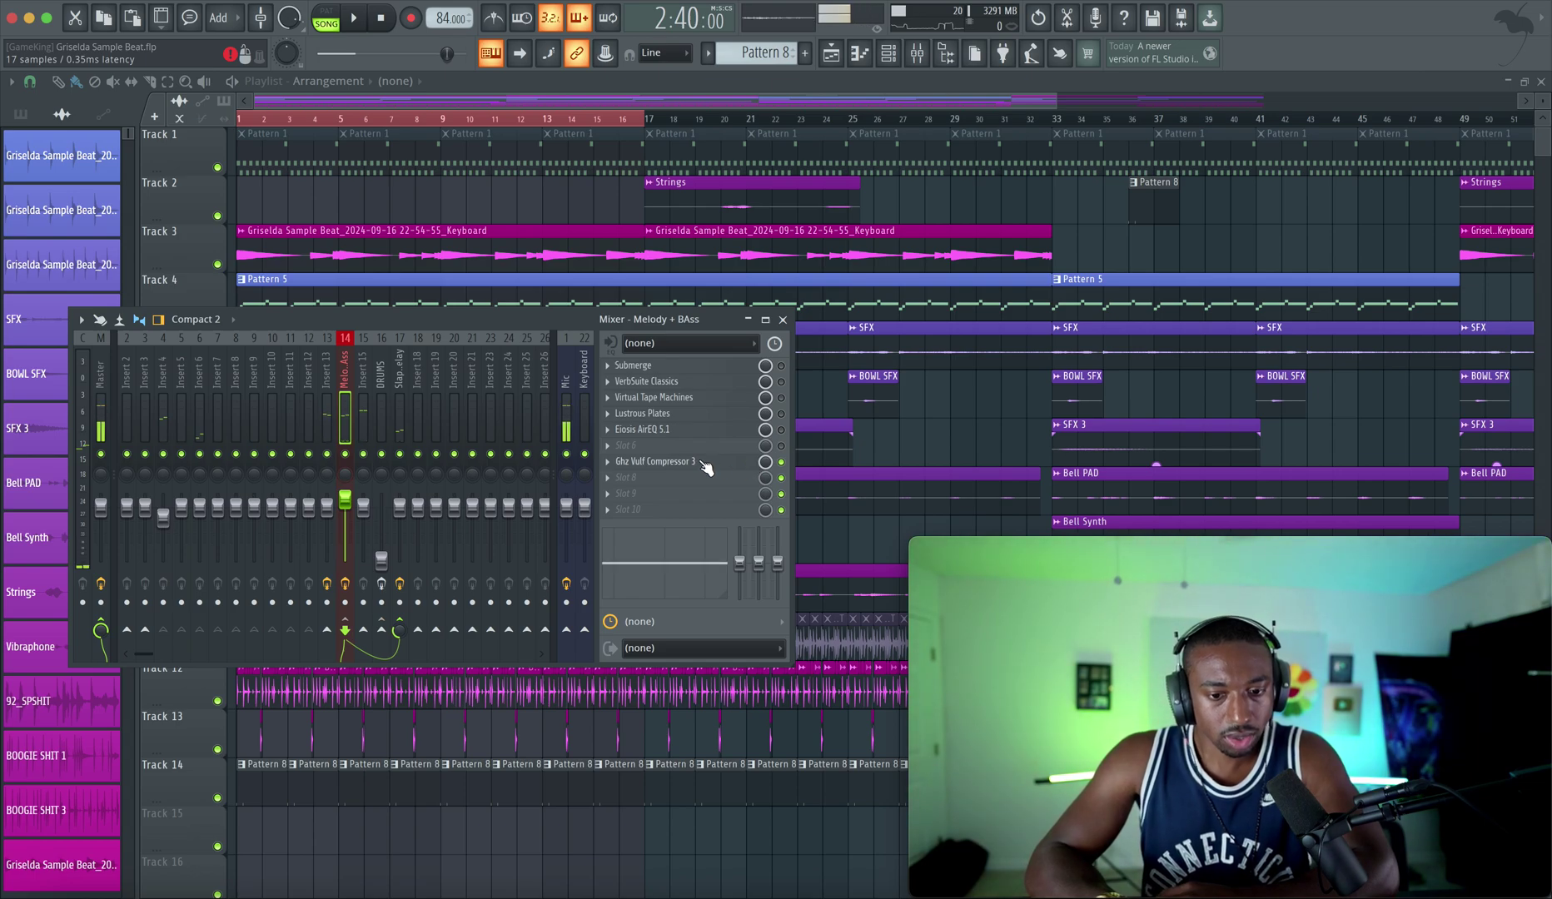